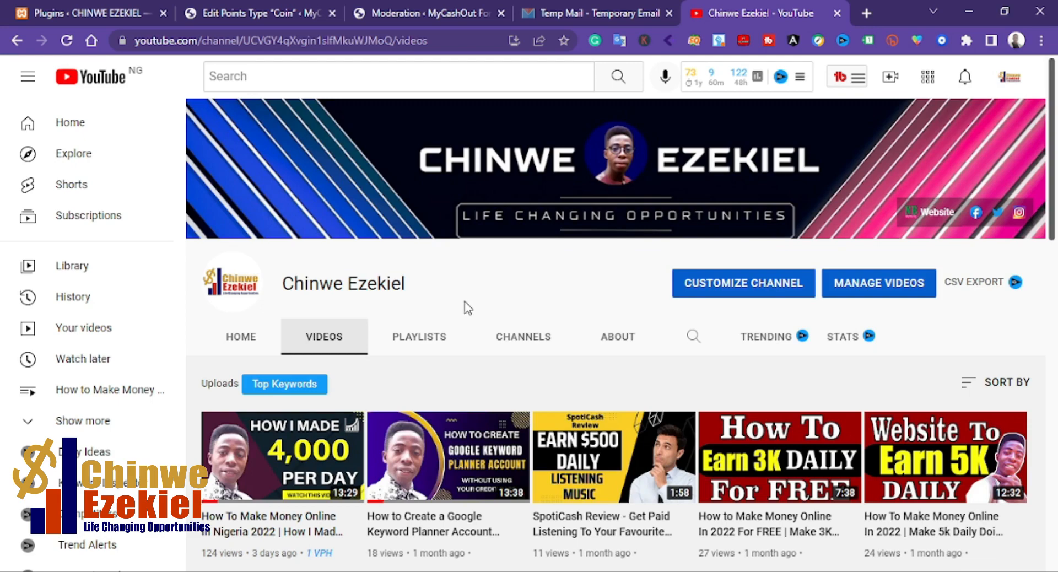
scroll(466, 322, down, 4)
scroll(461, 331, up, 2)
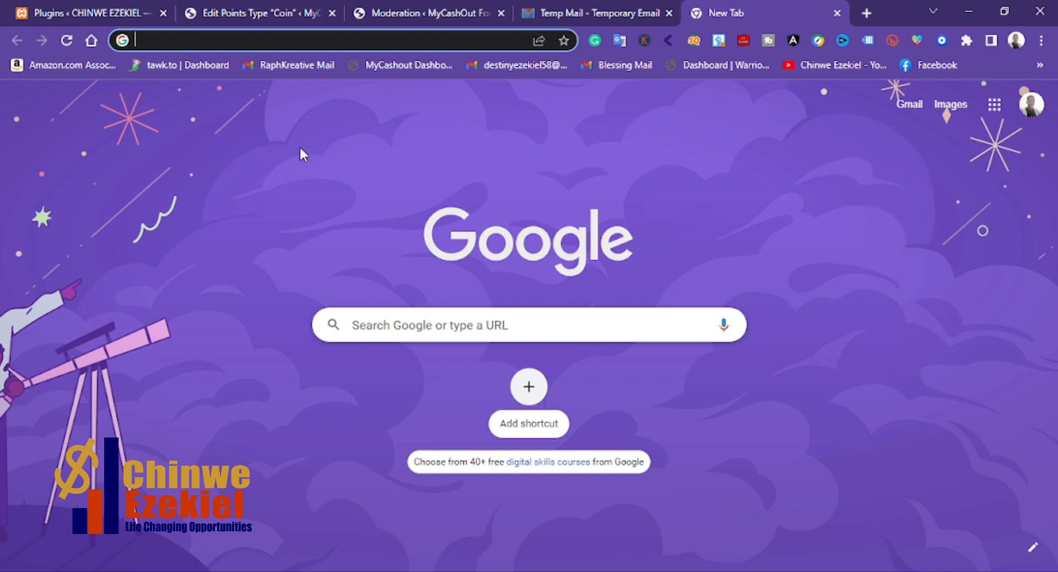
Step: Go to paystack.com and open the free account sign-up form
text(paystack.com)
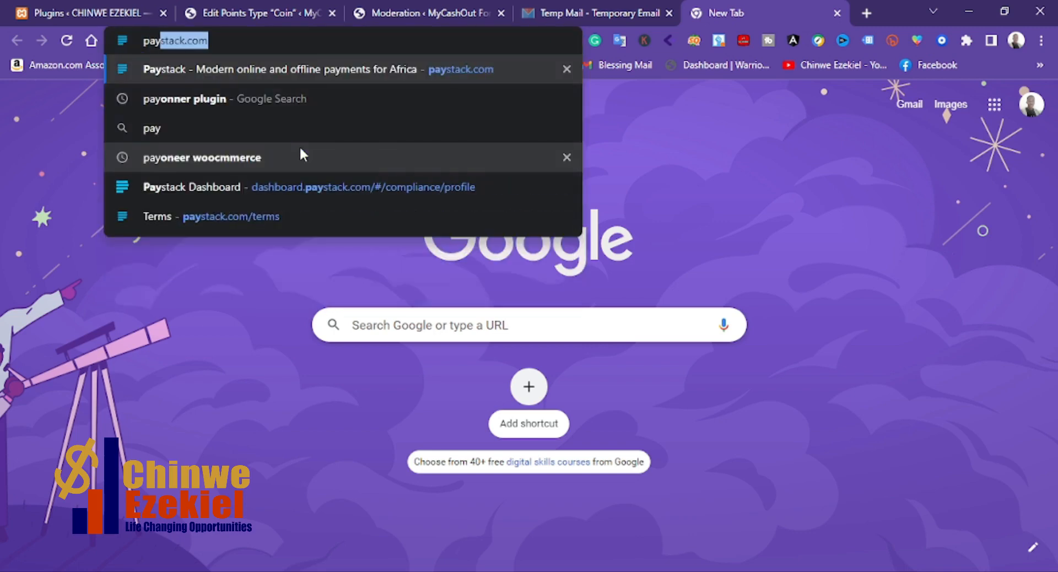
key(Return)
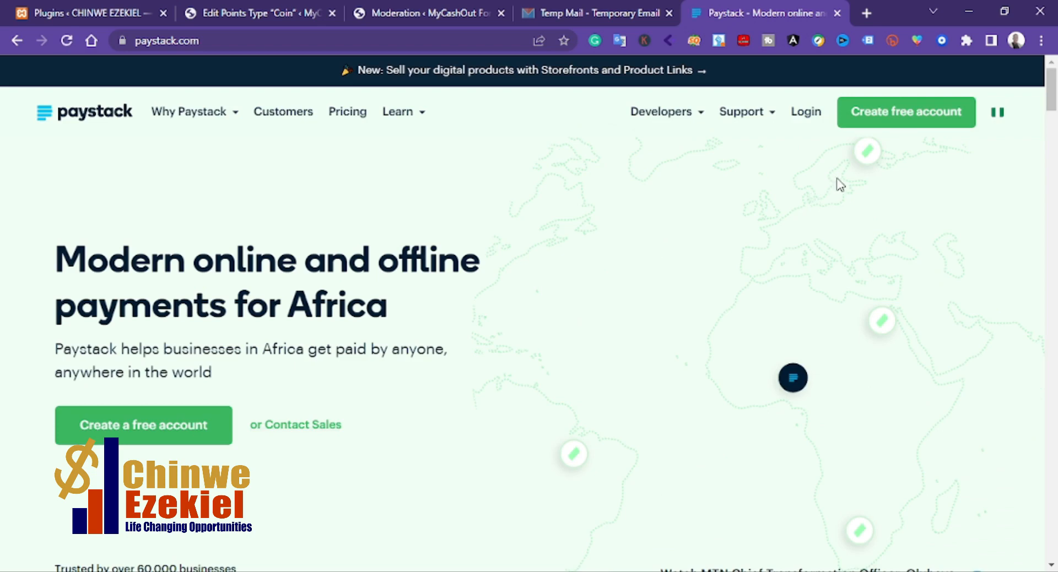
click(887, 122)
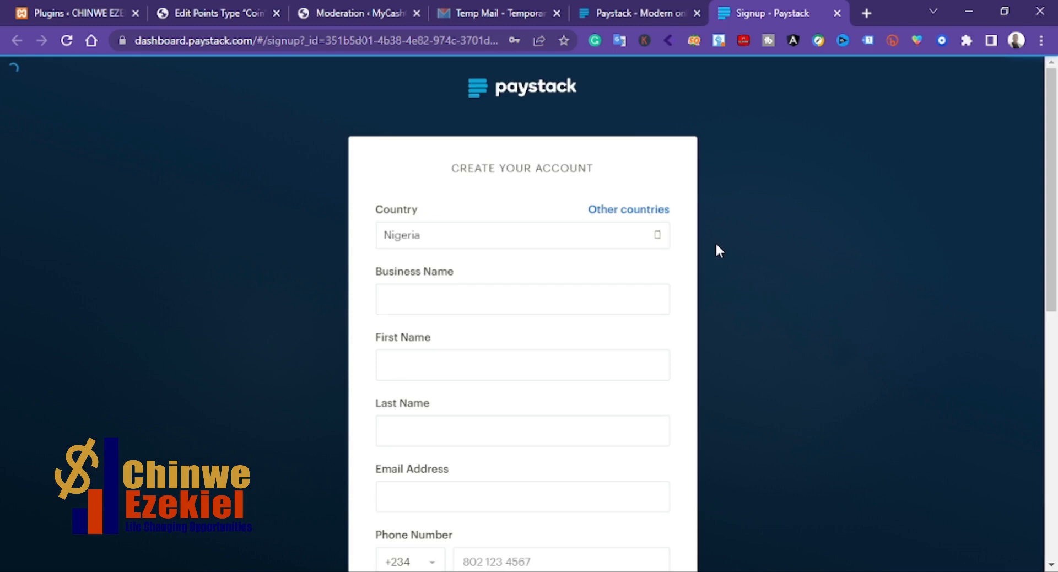
Step: Enter John International as the business name in the sign-up form
scroll(715, 245, down, 1)
click(547, 164)
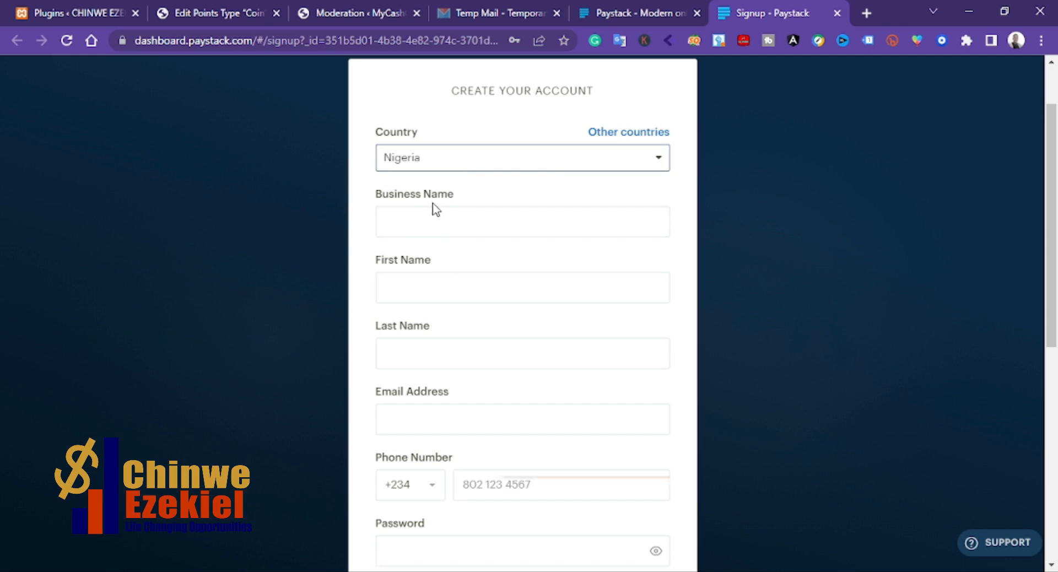
click(441, 218)
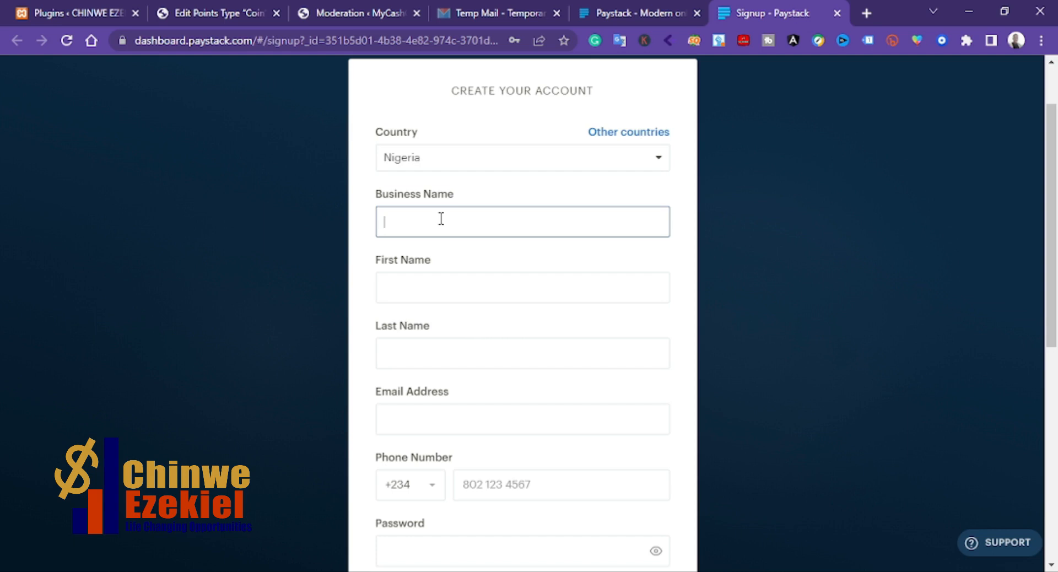
click(441, 219)
text(Jo)
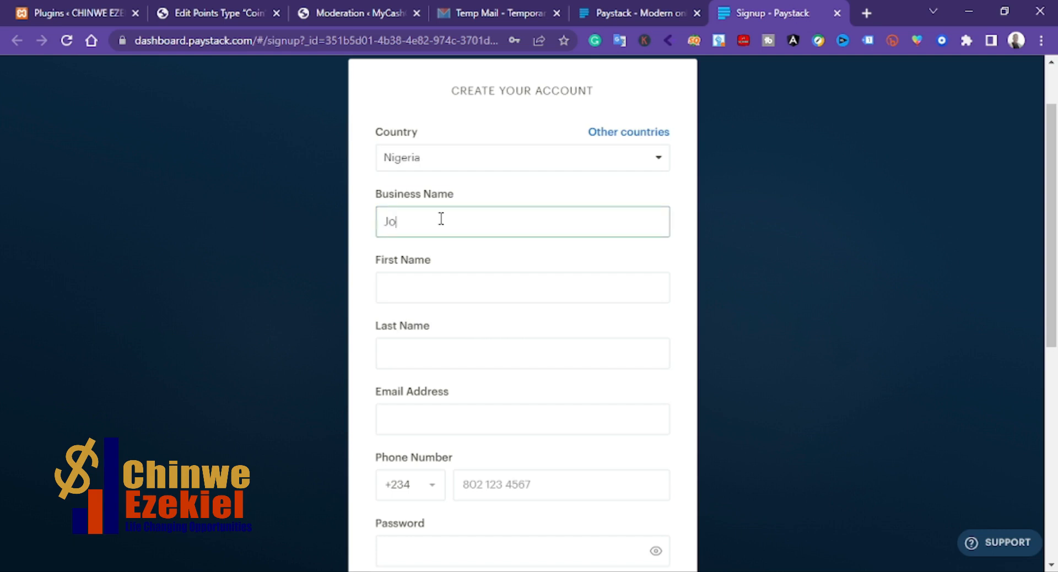
text(hn International)
Step: Enter John as both the first name and the last name
click(445, 288)
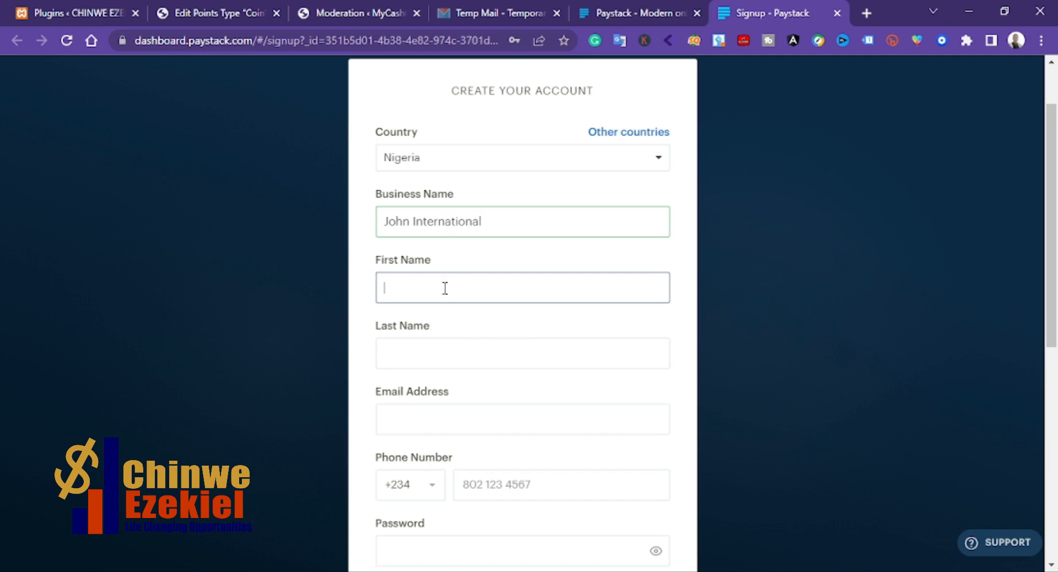
text(John)
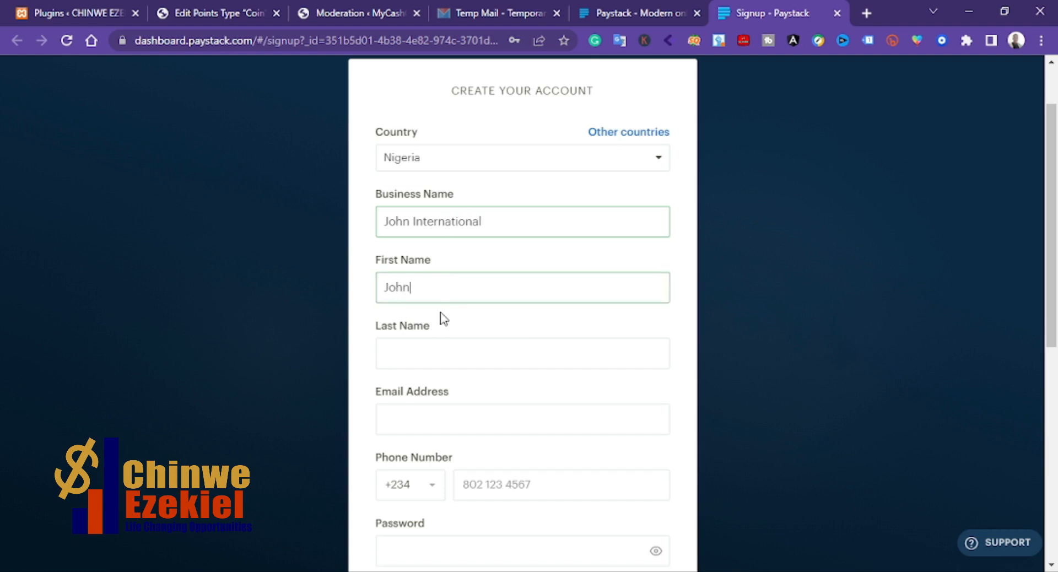
click(438, 346)
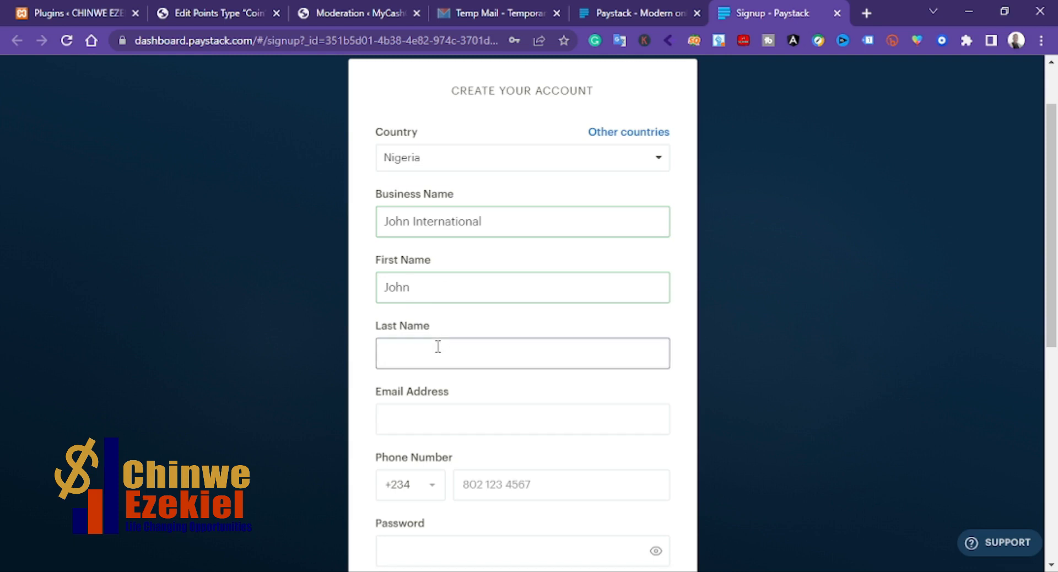
text(John)
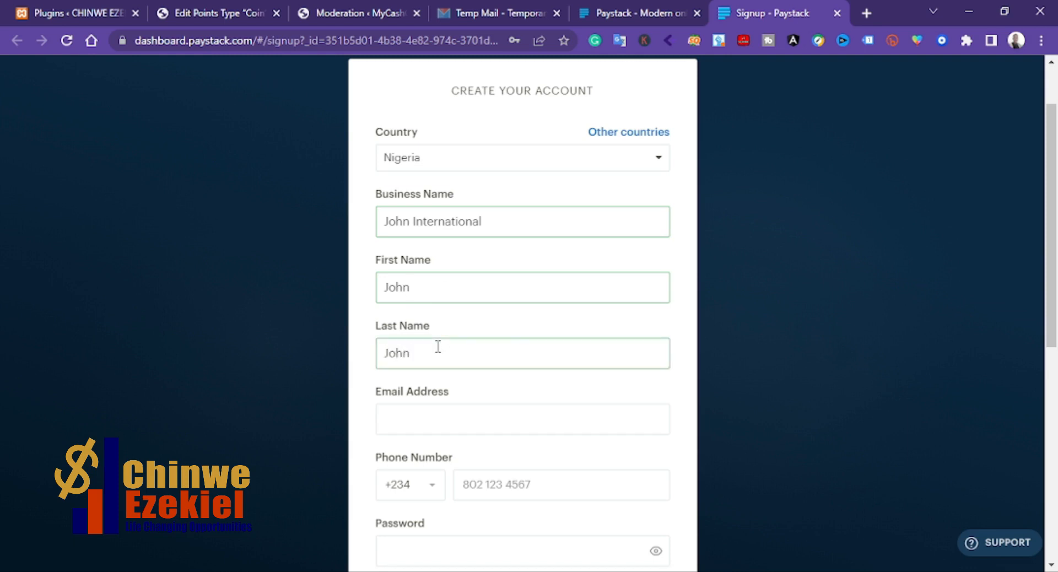
Step: Paste the temporary email address into the email address field
click(431, 417)
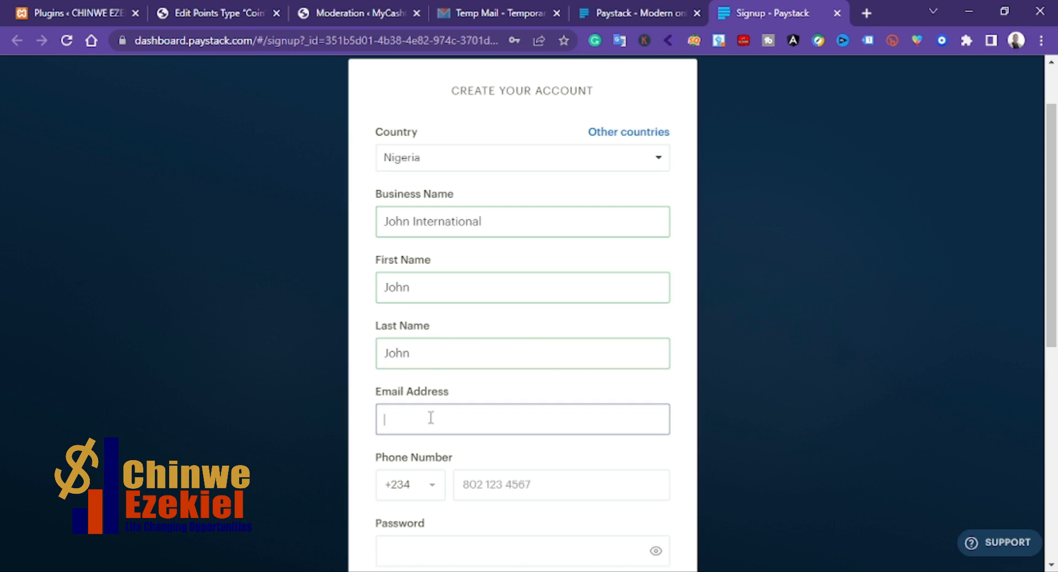
click(357, 366)
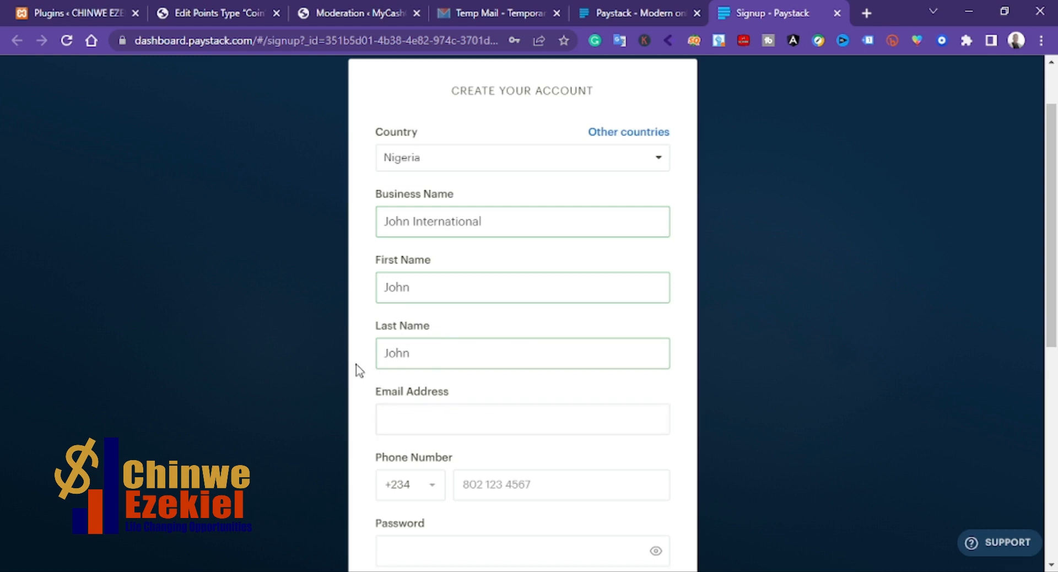
click(408, 413)
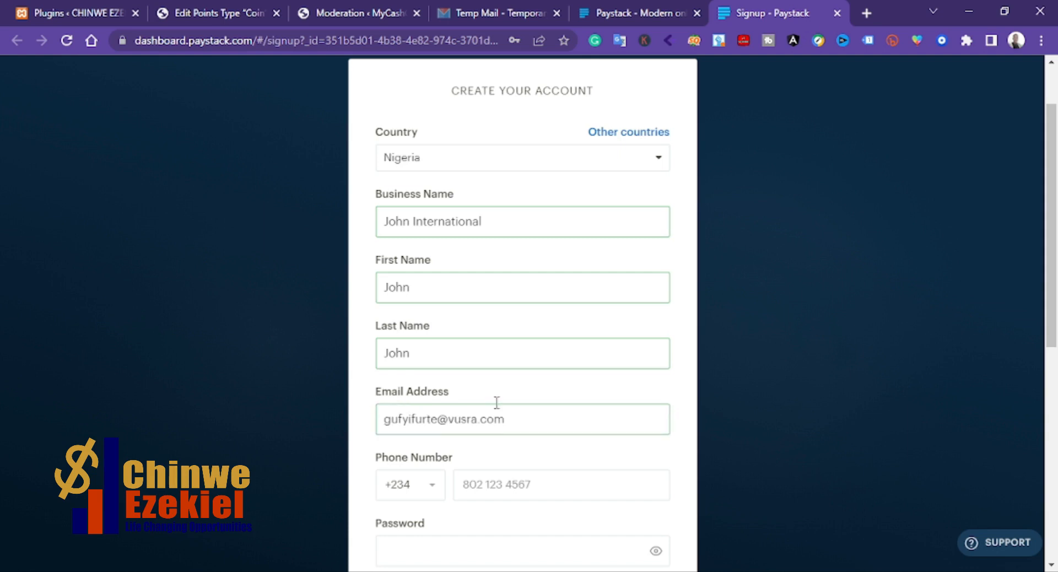
Step: Fill in the phone number after the +234 country code
scroll(510, 410, down, 2)
click(511, 417)
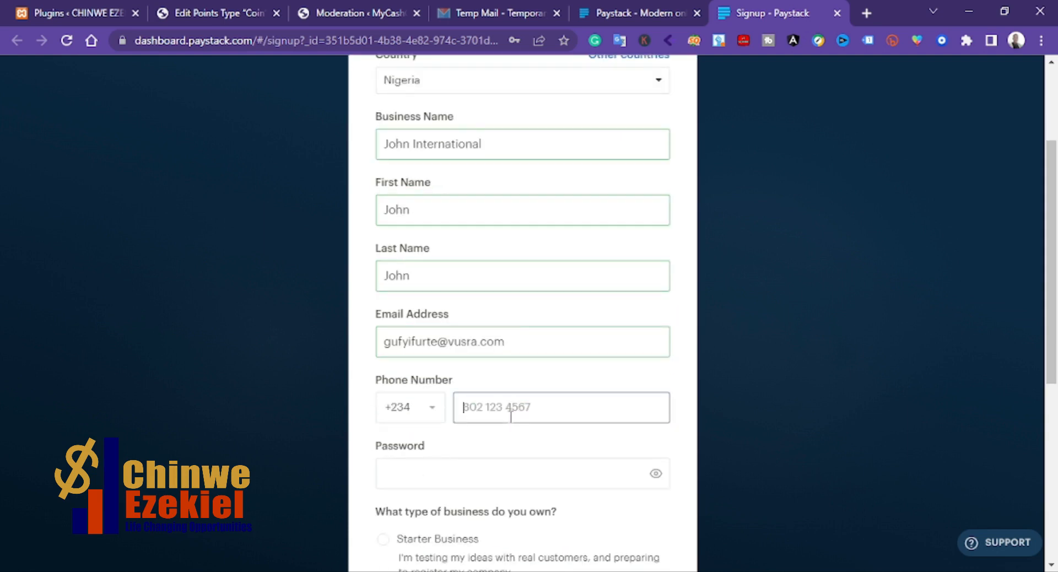
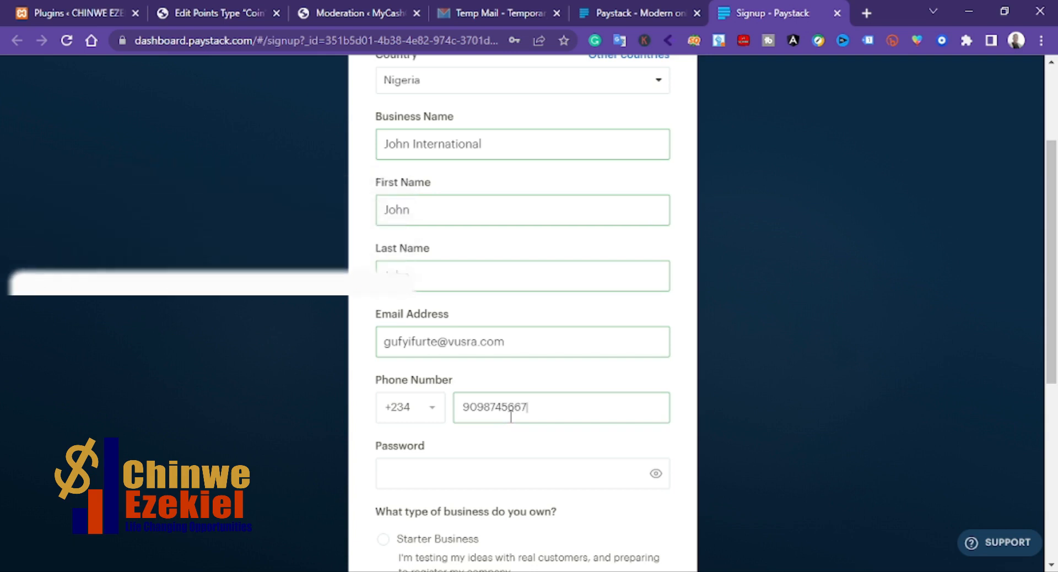
Step: Enter a password for the new account
click(463, 467)
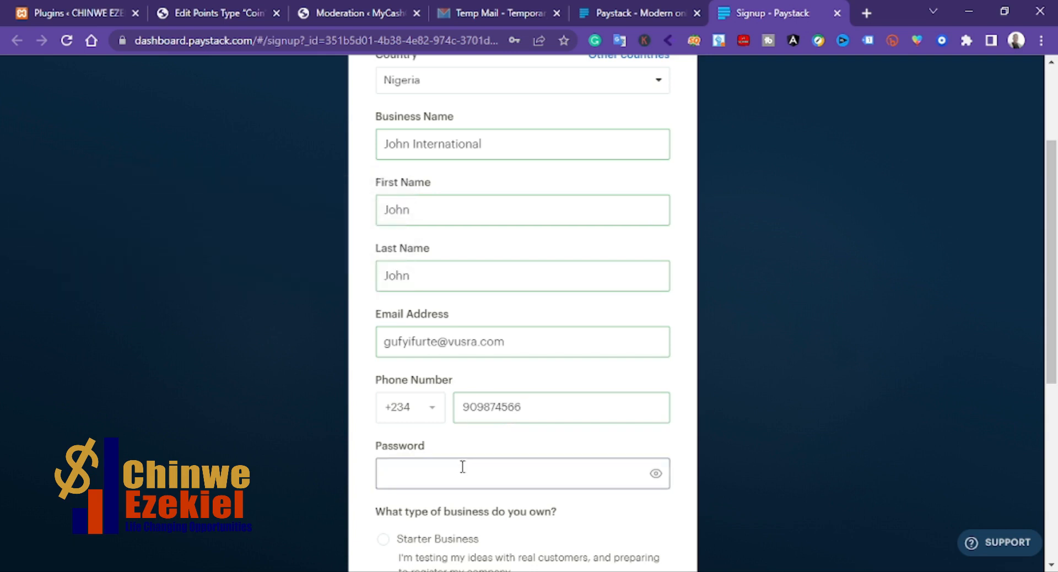
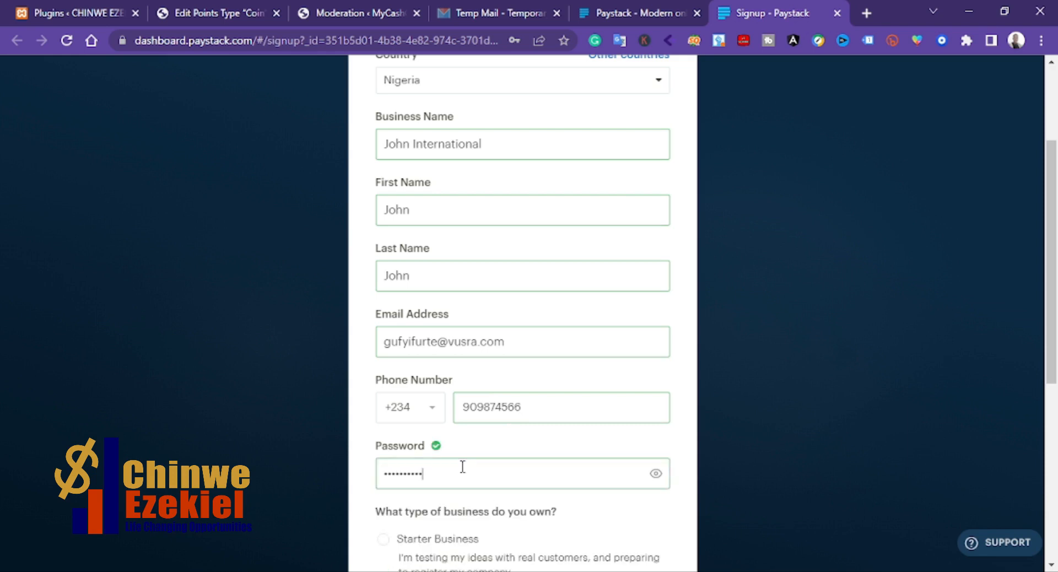
Step: Choose Starter Business as the business type and tick the privacy consent box
scroll(498, 247, up, 3)
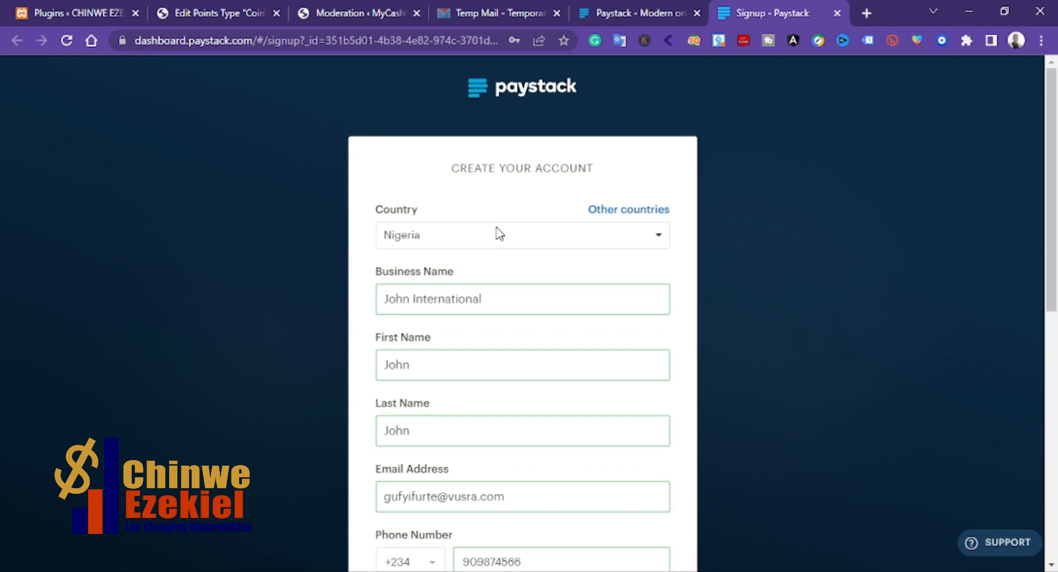
scroll(527, 240, down, 2)
scroll(526, 242, down, 5)
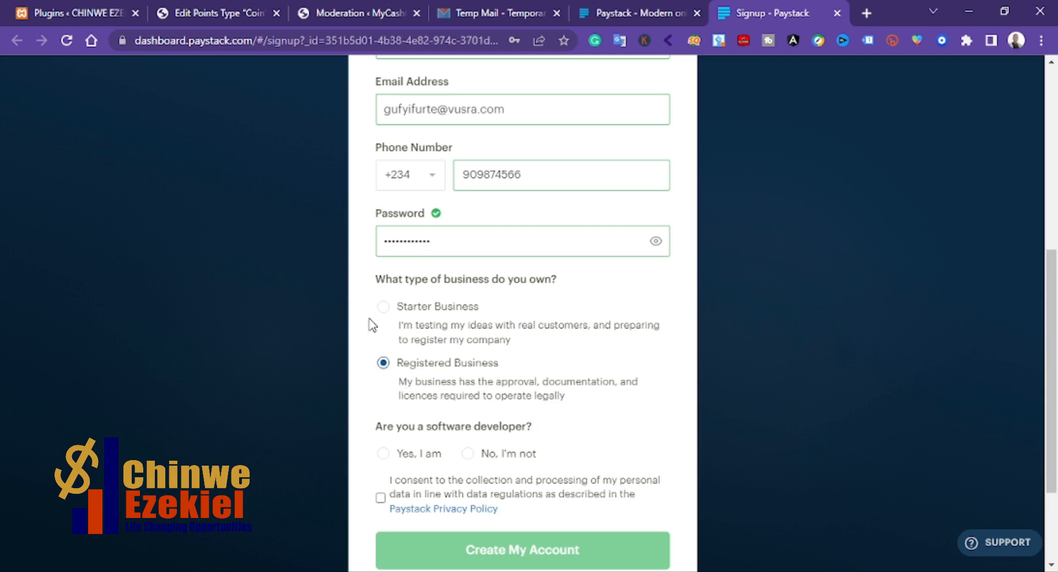
click(383, 307)
scroll(405, 331, down, 2)
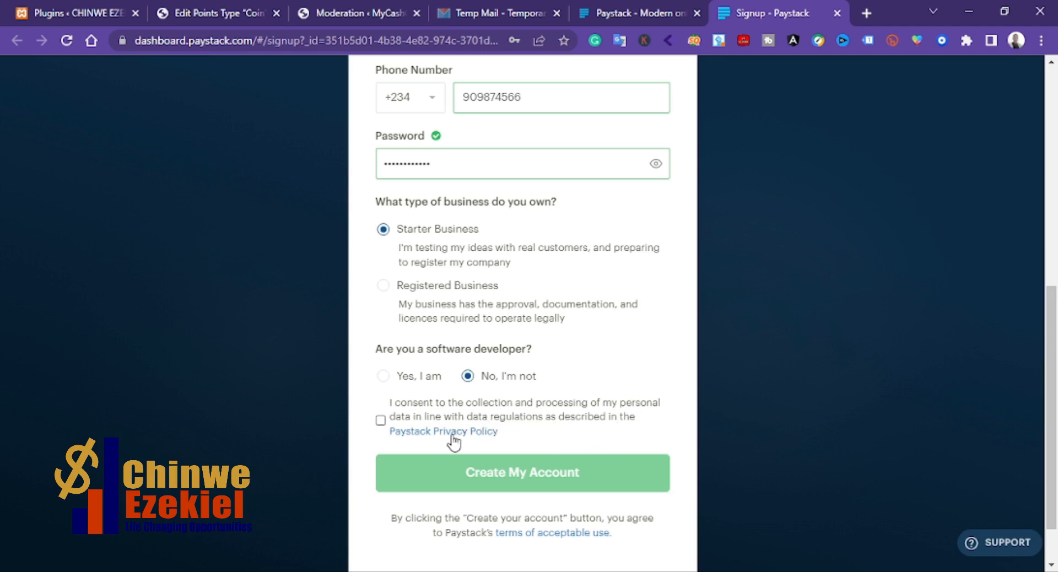
click(380, 421)
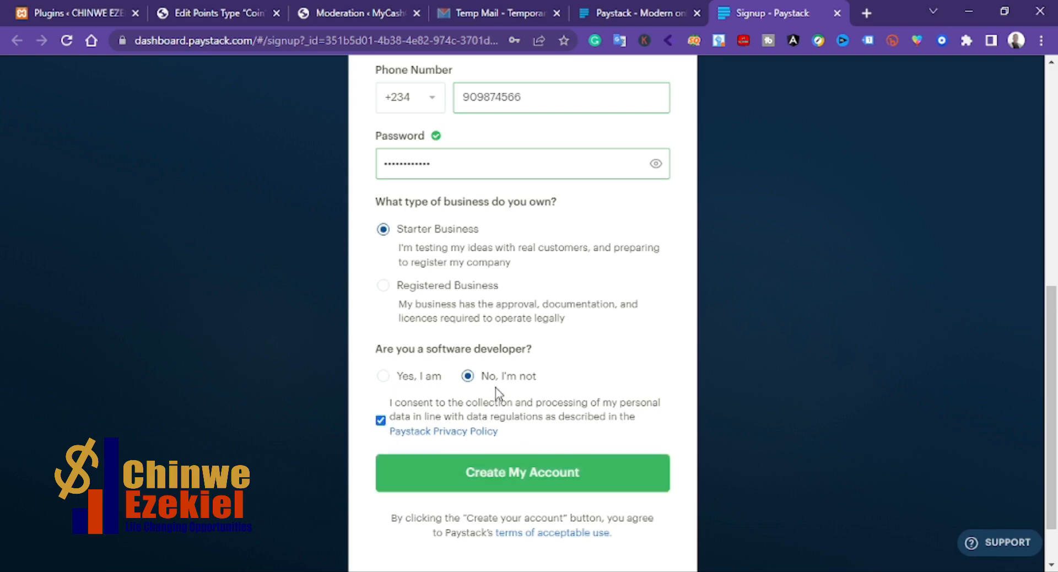
Step: Submit the form to create the Paystack account
scroll(498, 392, up, 8)
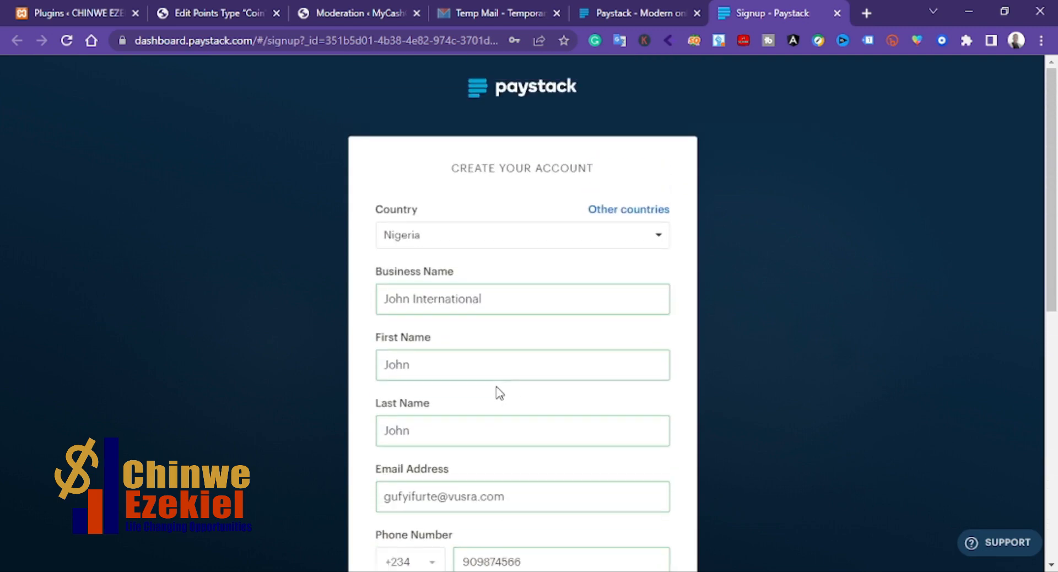
scroll(499, 393, down, 8)
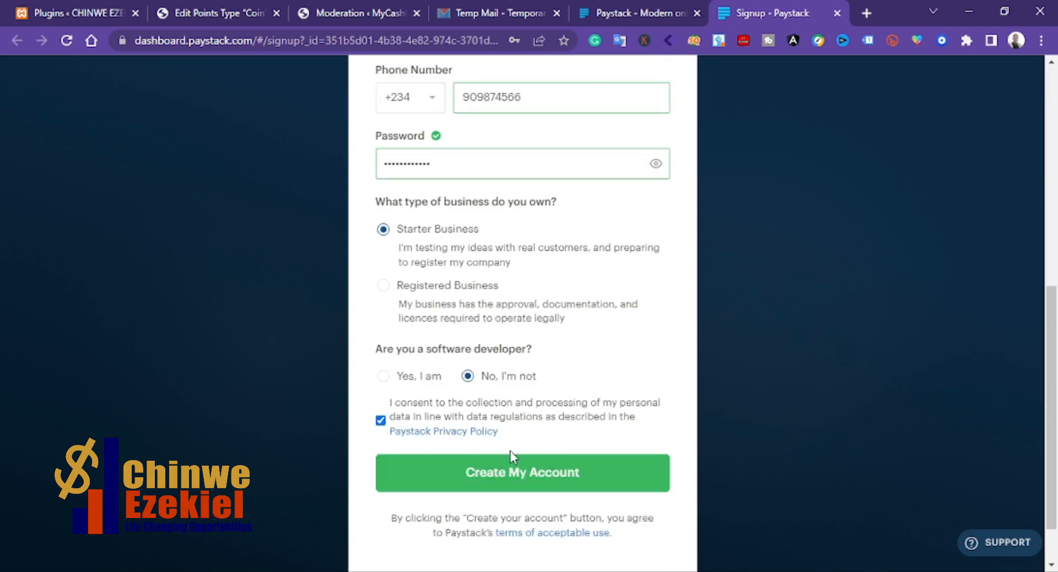
click(500, 478)
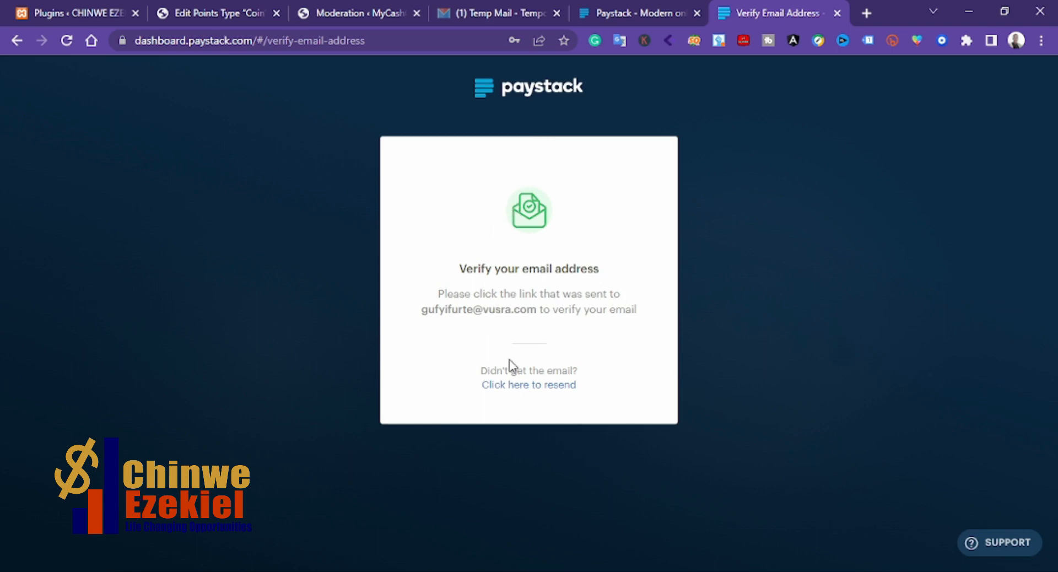
Step: Open the Verify your Paystack email message in the temporary mail inbox, dismissing the ad
click(474, 11)
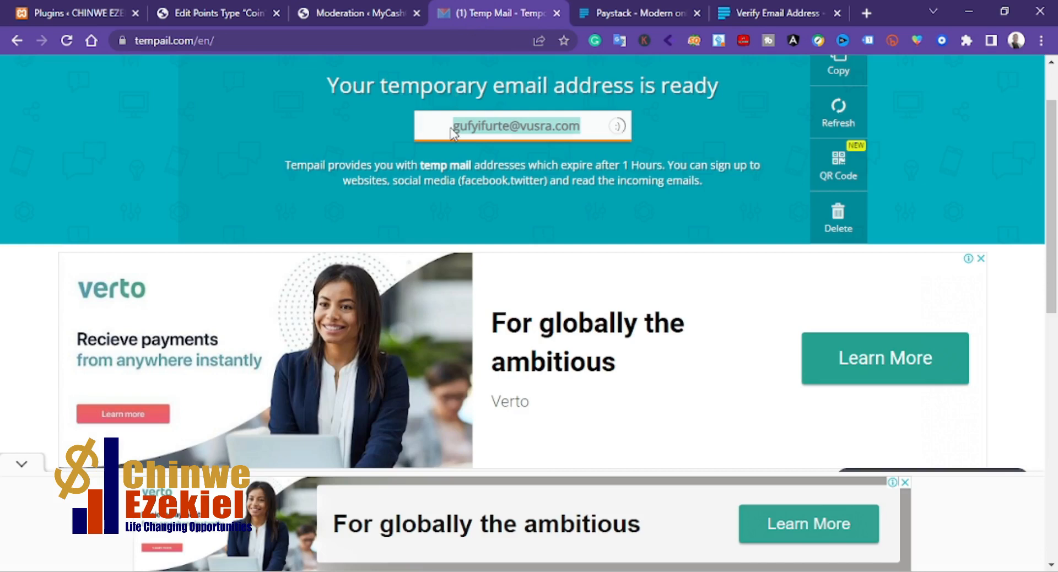
scroll(439, 269, down, 4)
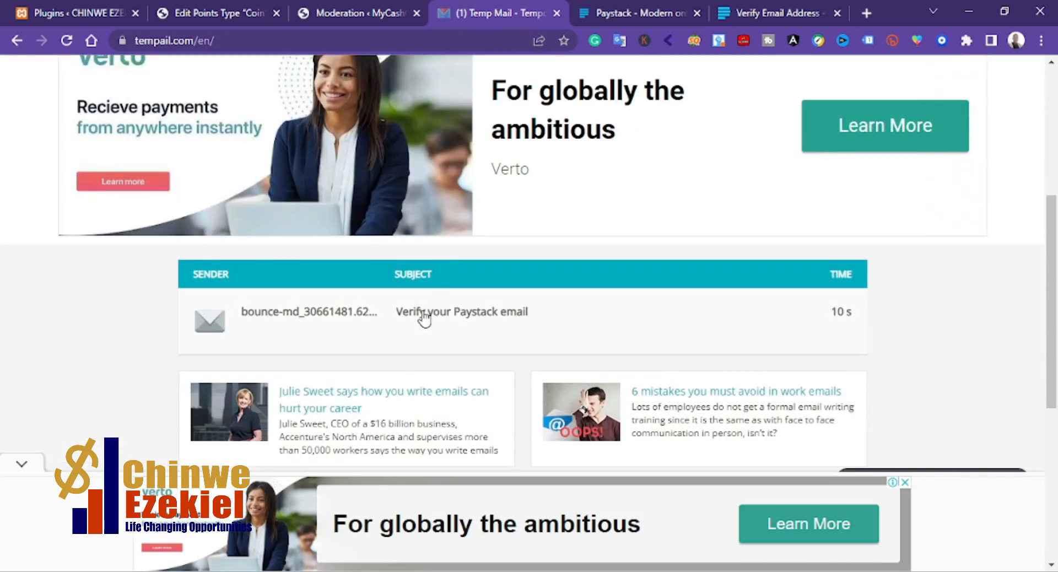
click(422, 313)
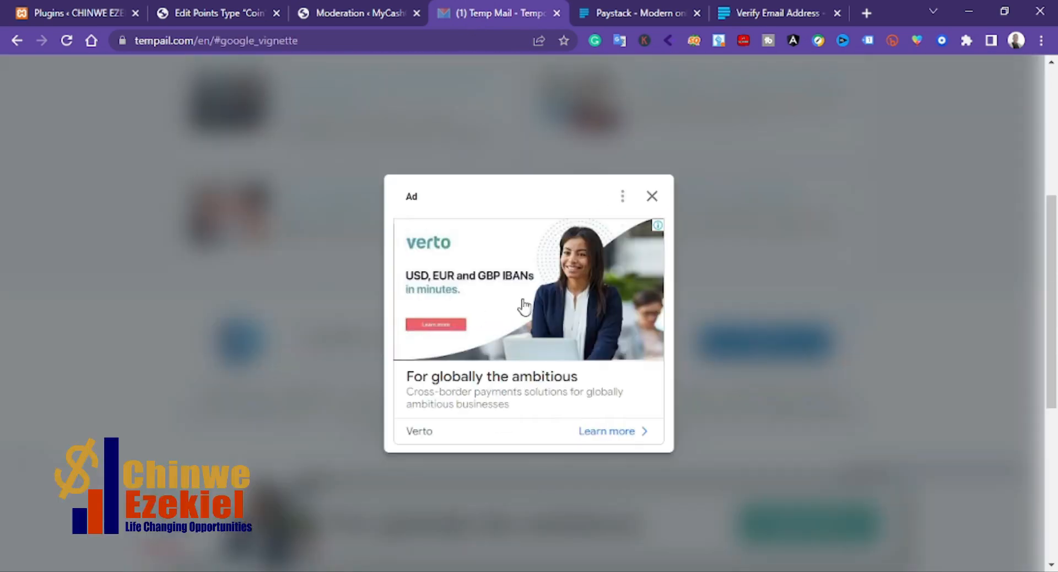
click(652, 199)
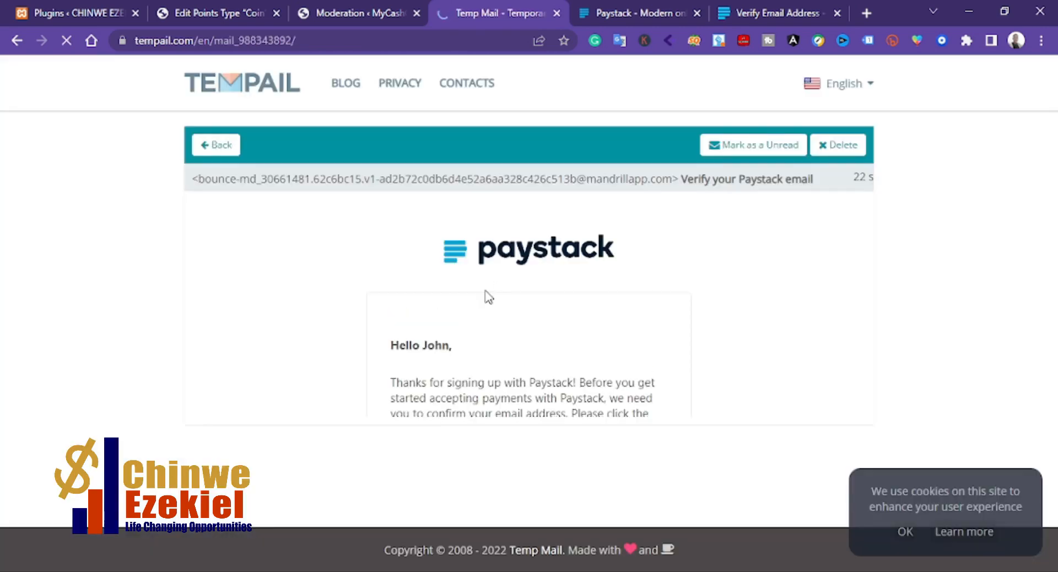
Step: Confirm the email address from the verification message
scroll(432, 362, down, 1)
scroll(432, 362, down, 2)
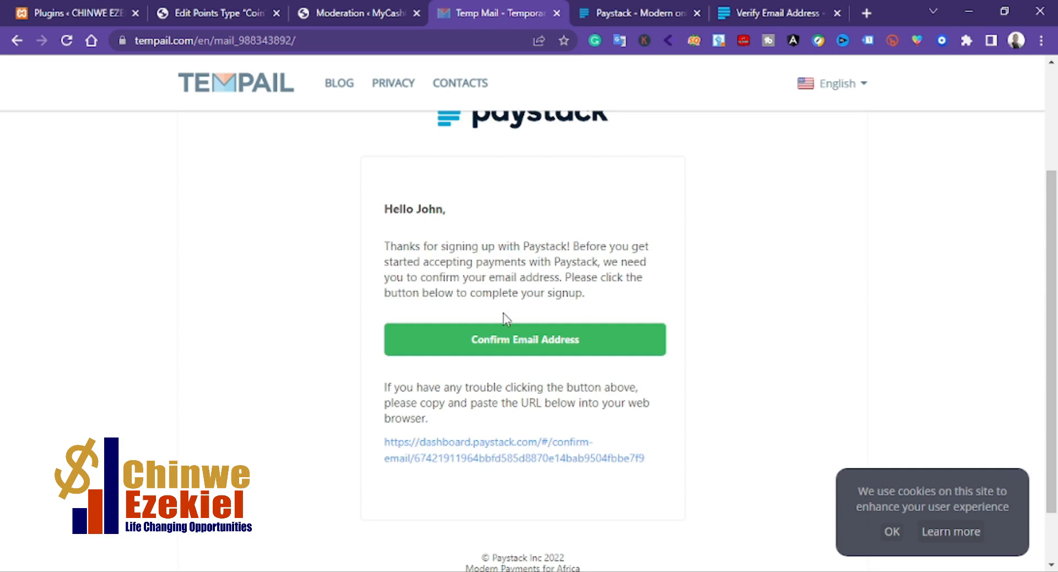
click(511, 348)
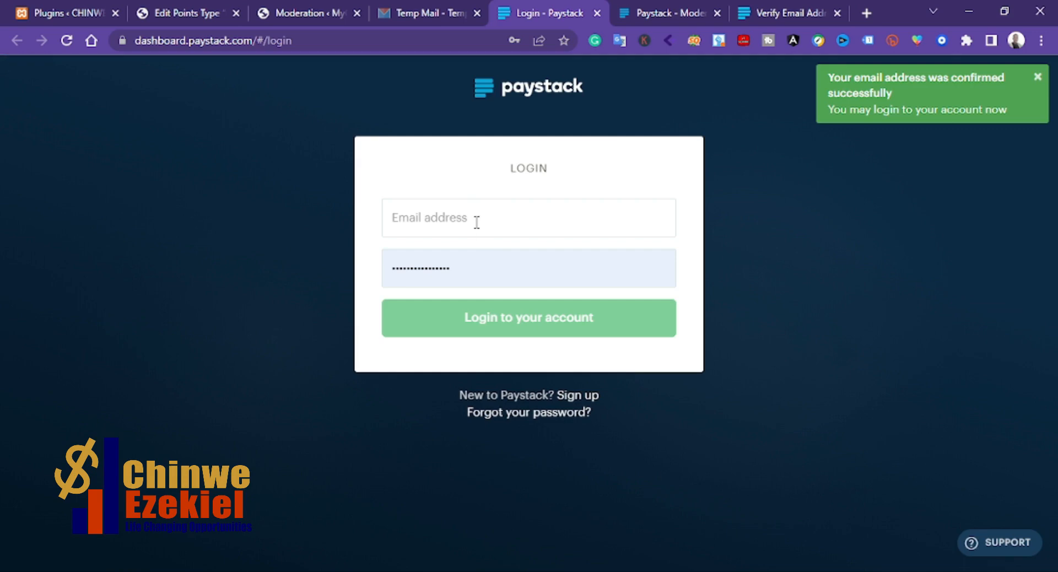
Step: Log in with the temporary email address and the account password
click(476, 222)
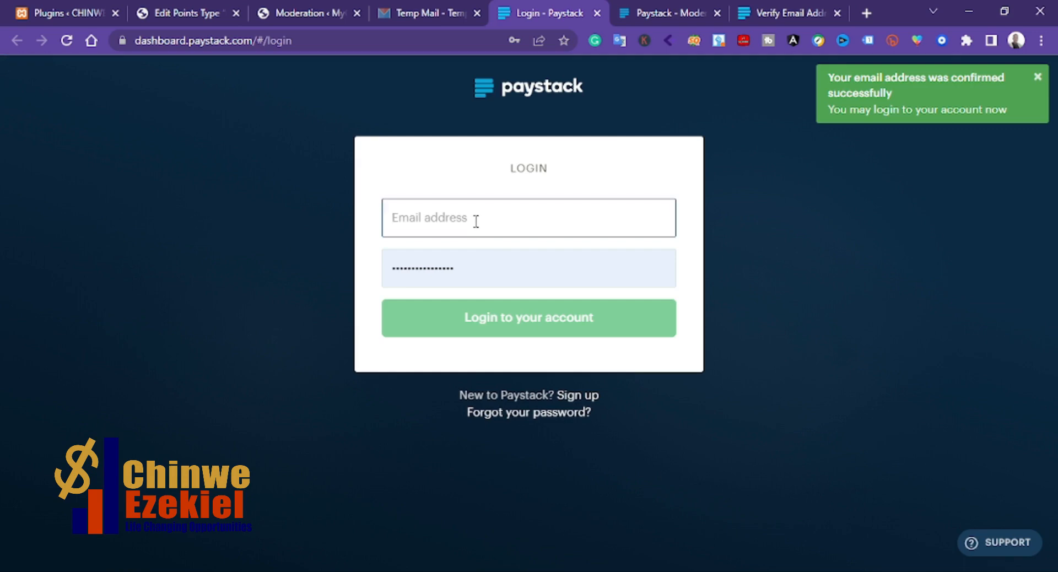
key(ctrl+v)
click(465, 270)
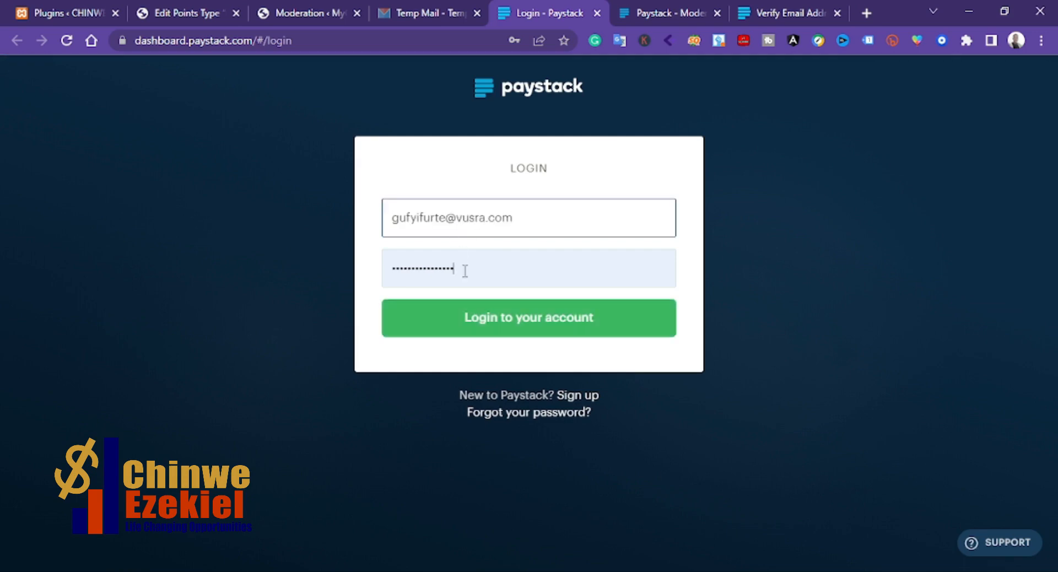
key(ctrl+a)
text(•)
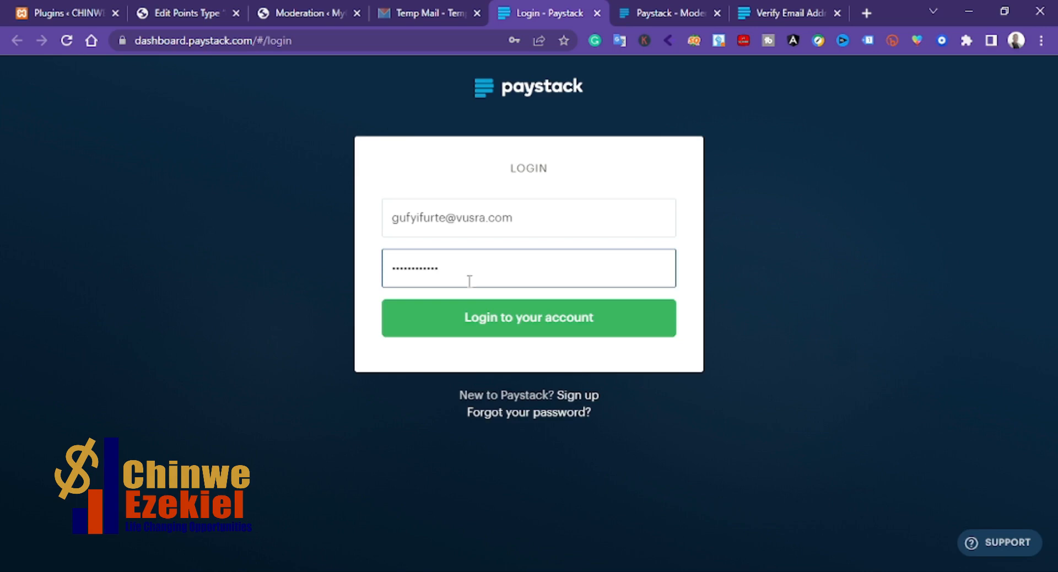
click(483, 317)
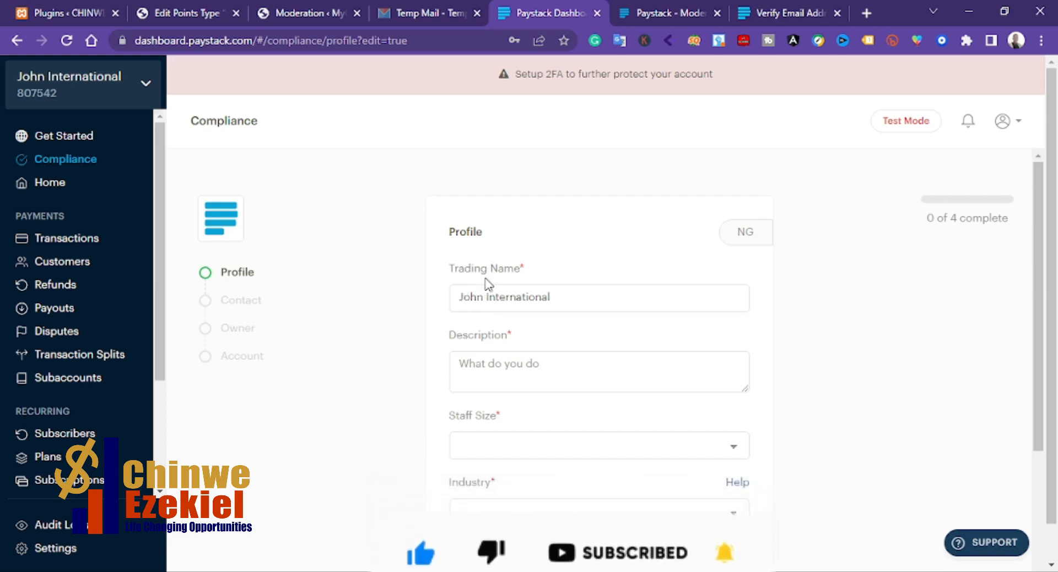
Step: Enter the business description 'I do build website of all kinds' and set the staff size to 1 - 5 people
scroll(488, 288, down, 3)
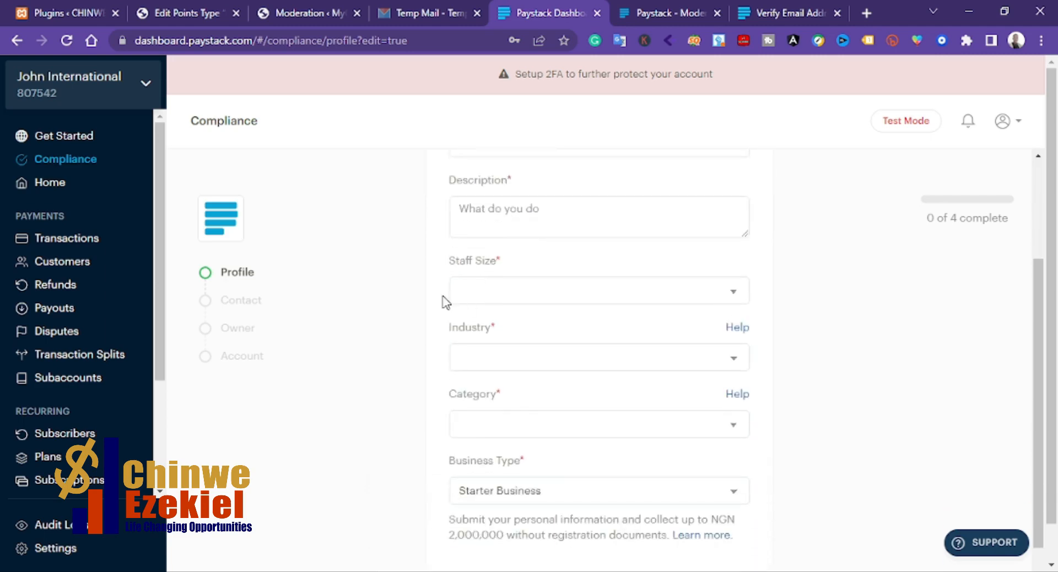
scroll(451, 266, up, 2)
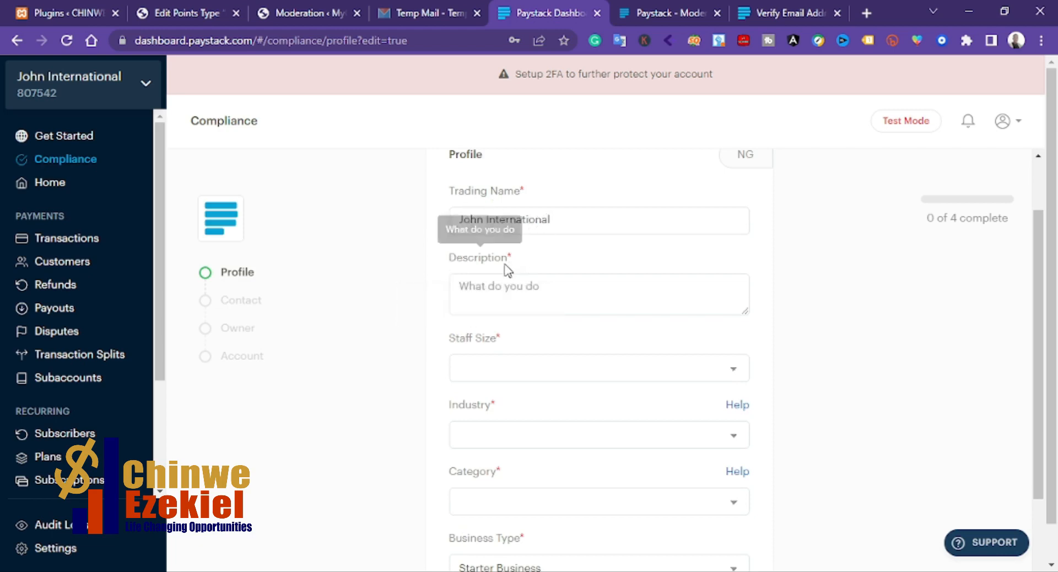
click(499, 288)
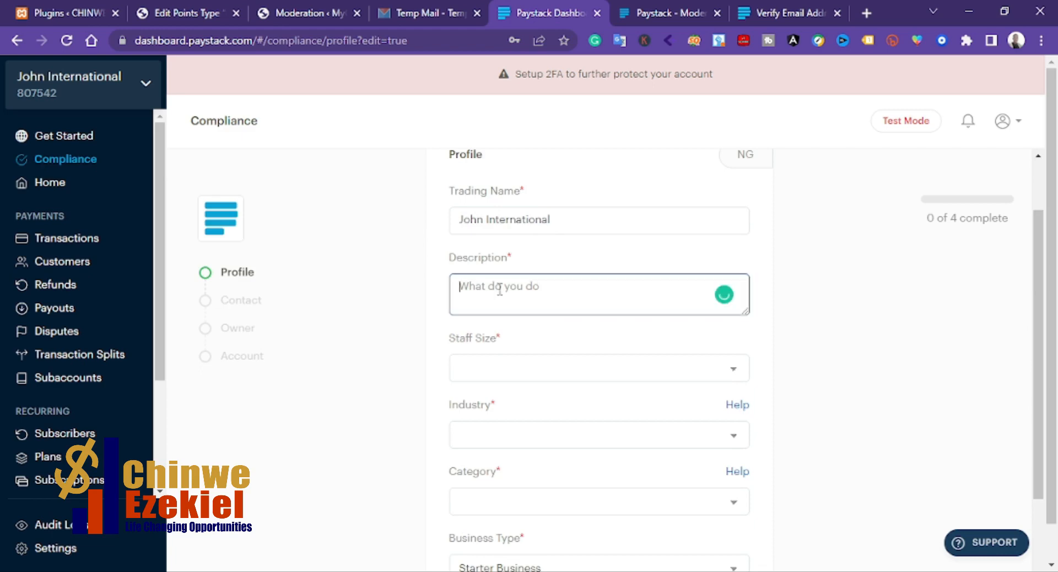
text(I do build website of all kinds)
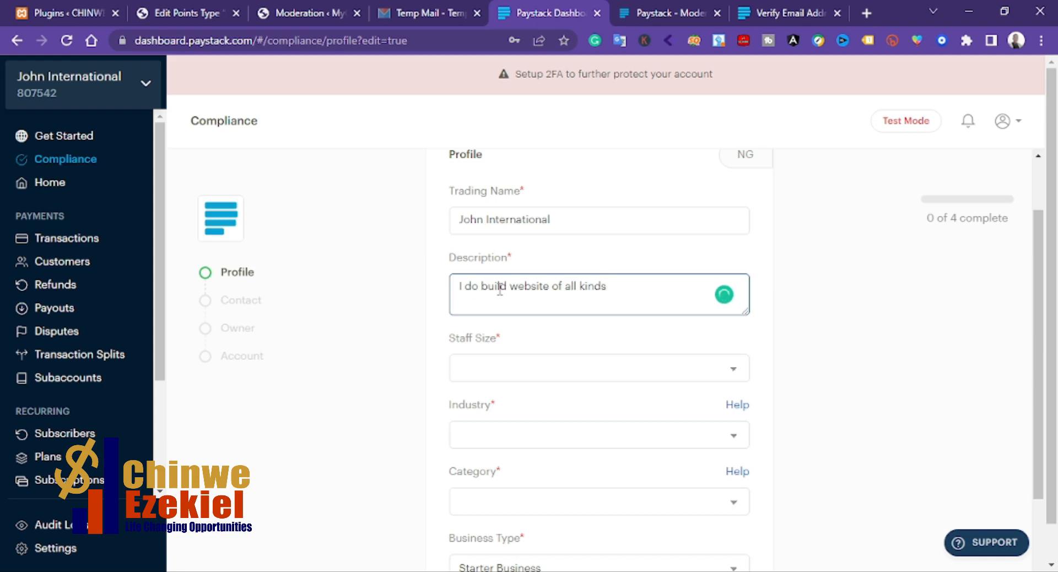
click(515, 370)
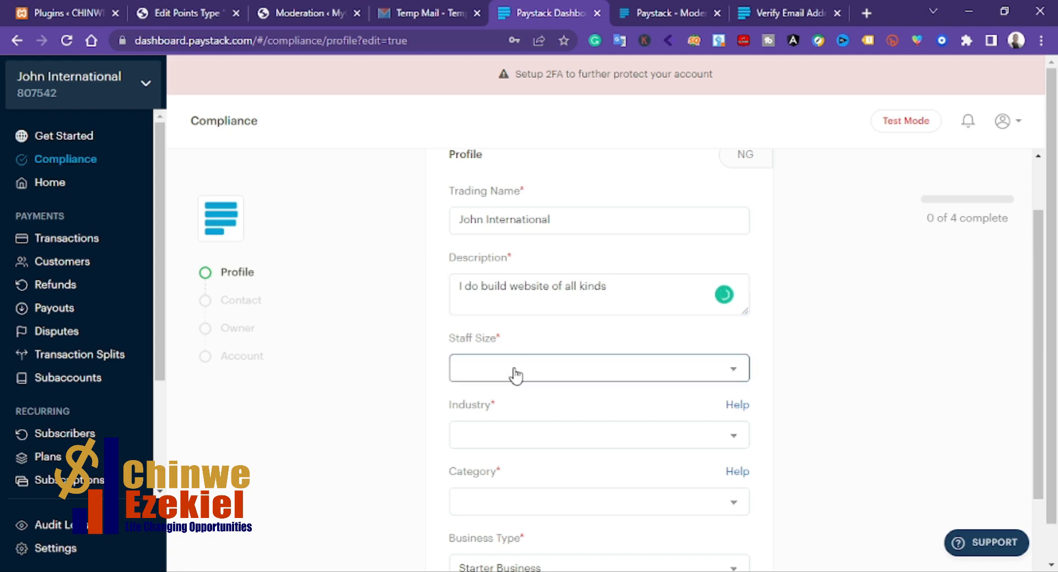
click(514, 405)
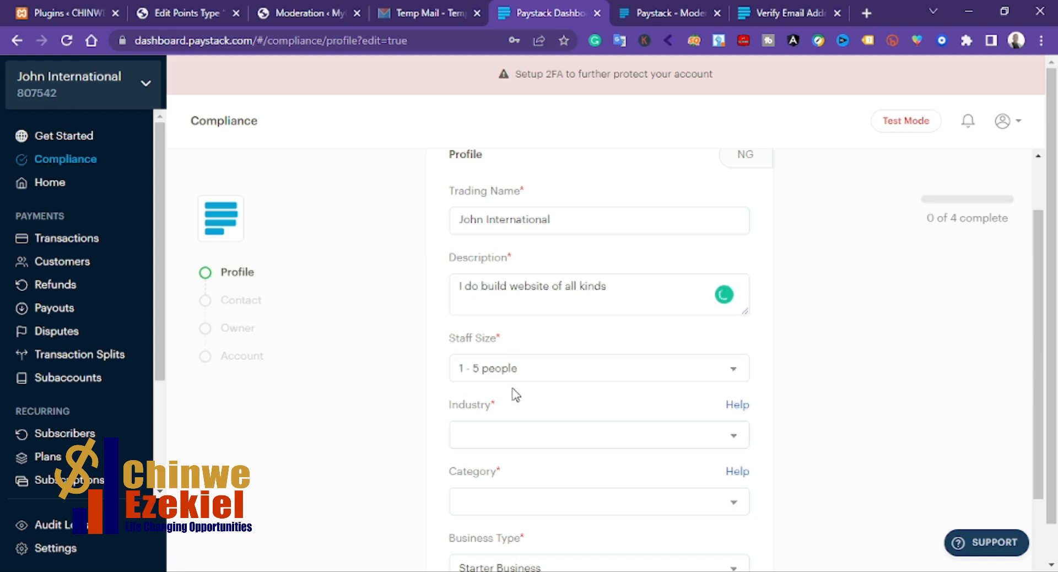
Step: Correct the description to read 'I do build websites of all kinds'
scroll(522, 408, down, 2)
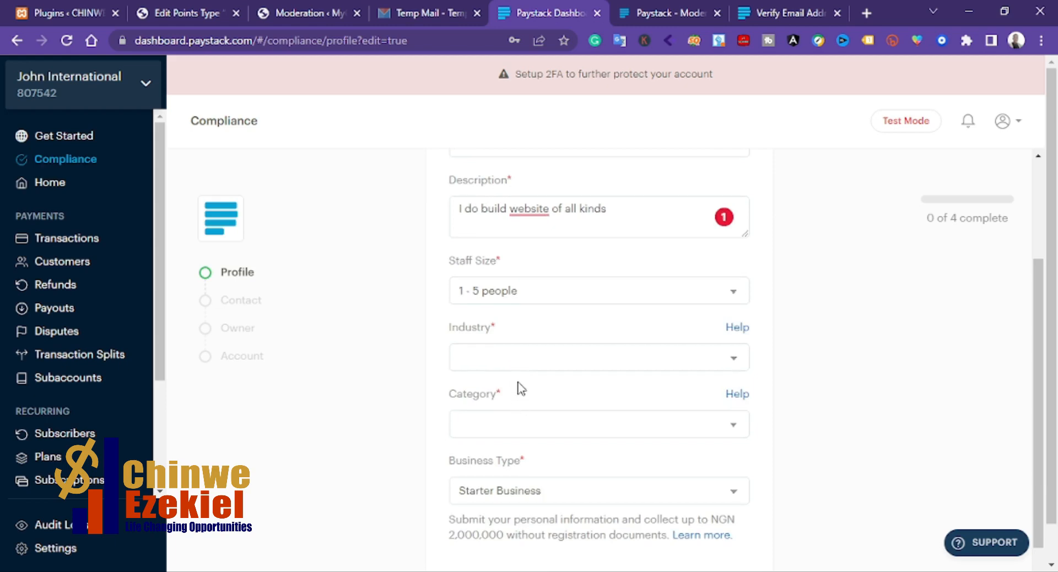
mouse_move(539, 209)
click(540, 251)
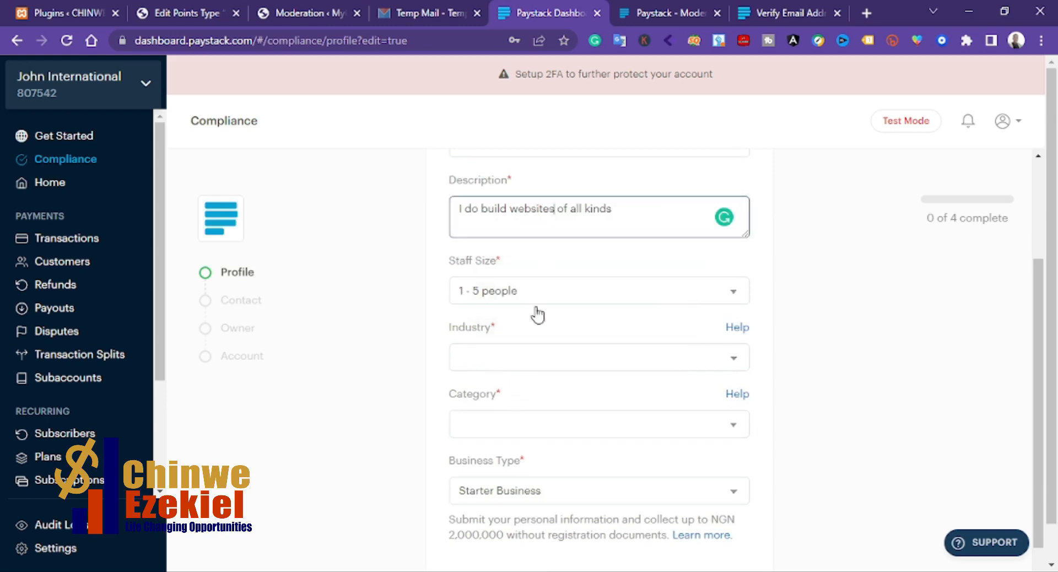
Step: Set the industry to Commerce and the category to Digital Goods
click(532, 360)
click(511, 407)
scroll(521, 389, down, 1)
click(515, 353)
click(524, 395)
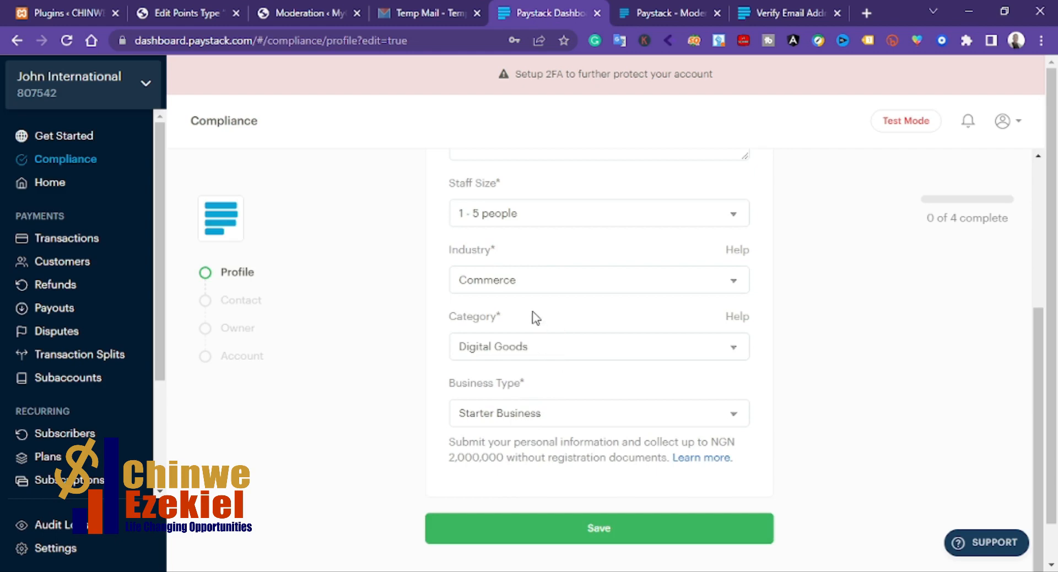
Step: Save the profile details and continue to the Contact section
scroll(527, 305, up, 2)
scroll(527, 286, down, 2)
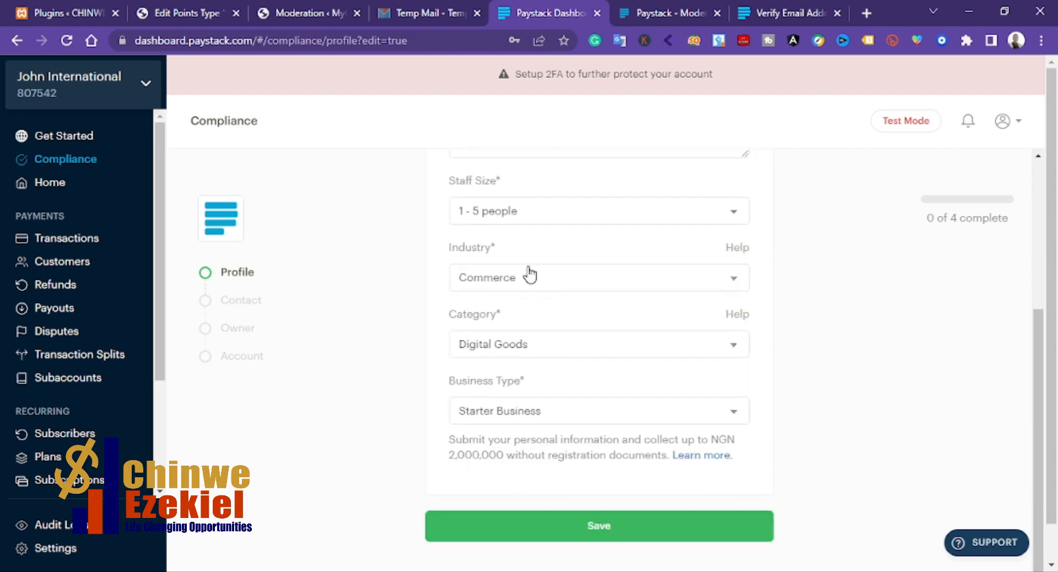
click(596, 526)
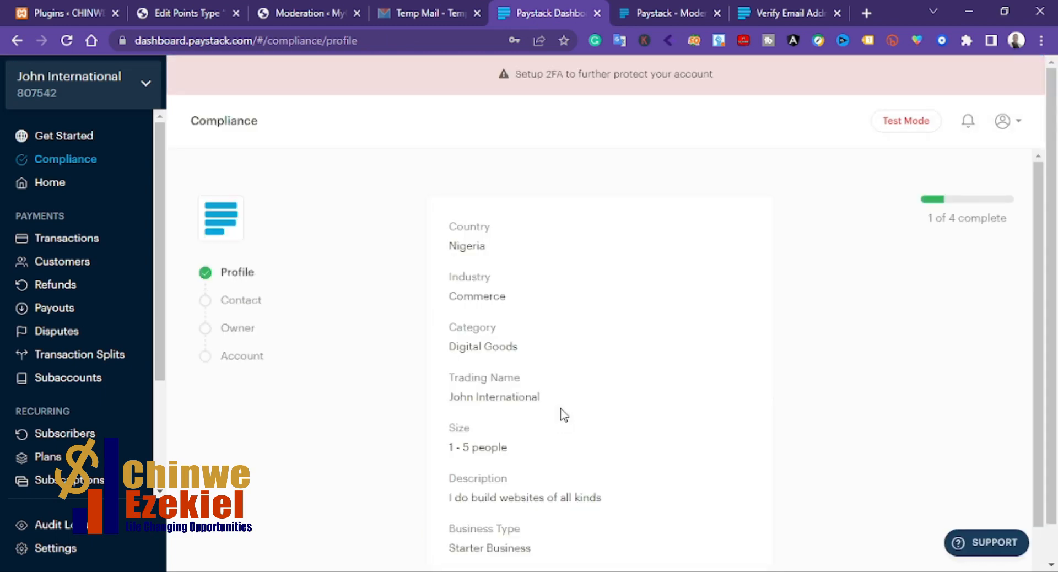
scroll(570, 352, down, 2)
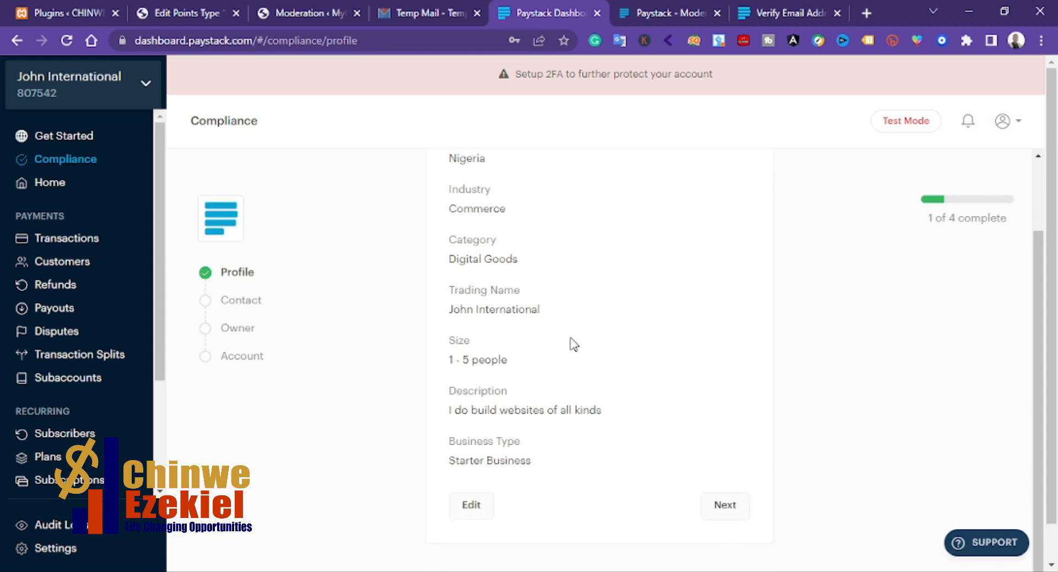
click(724, 504)
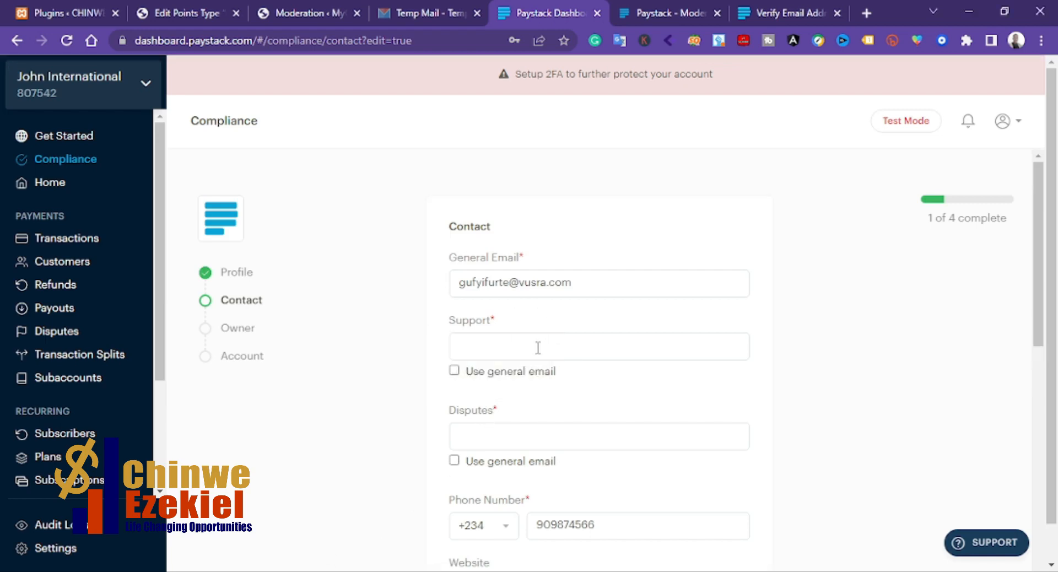
Step: Use the general email for support and disputes, and enter mywebsites.com.ng as the website
click(455, 371)
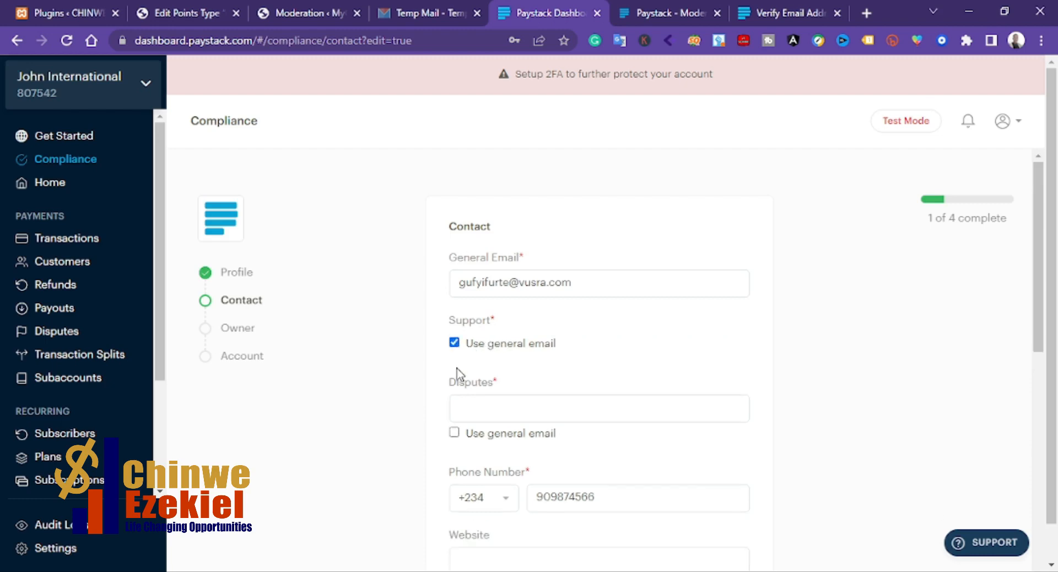
click(455, 432)
scroll(494, 392, down, 1)
scroll(498, 396, down, 2)
scroll(573, 427, down, 2)
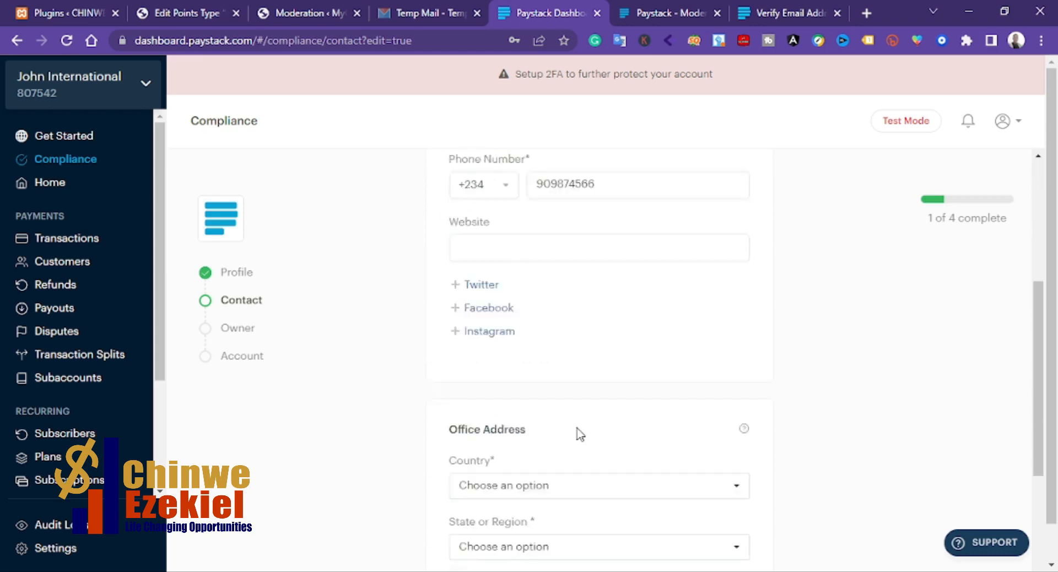
scroll(551, 408, down, 4)
scroll(547, 392, up, 5)
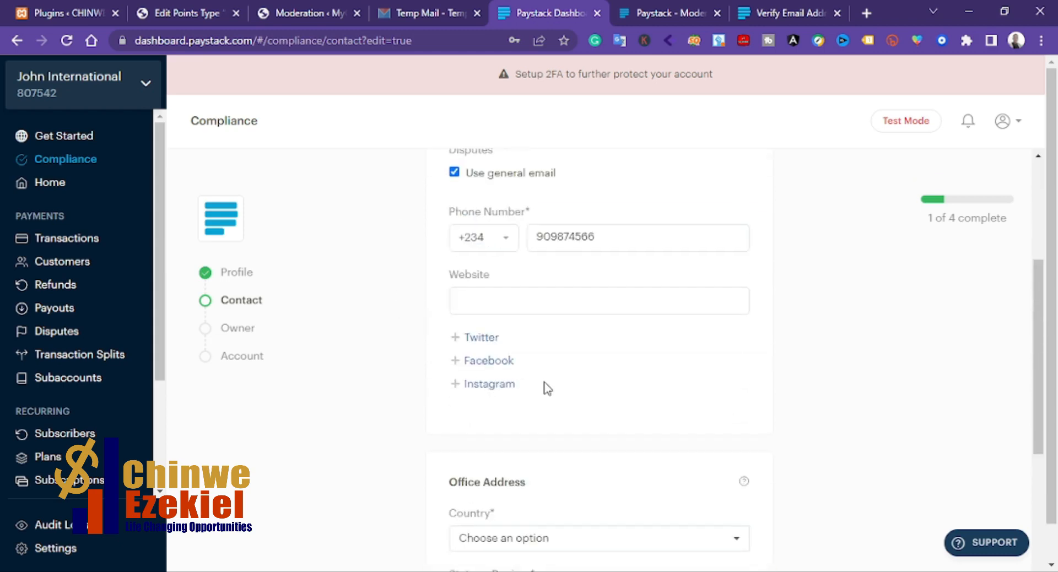
click(524, 299)
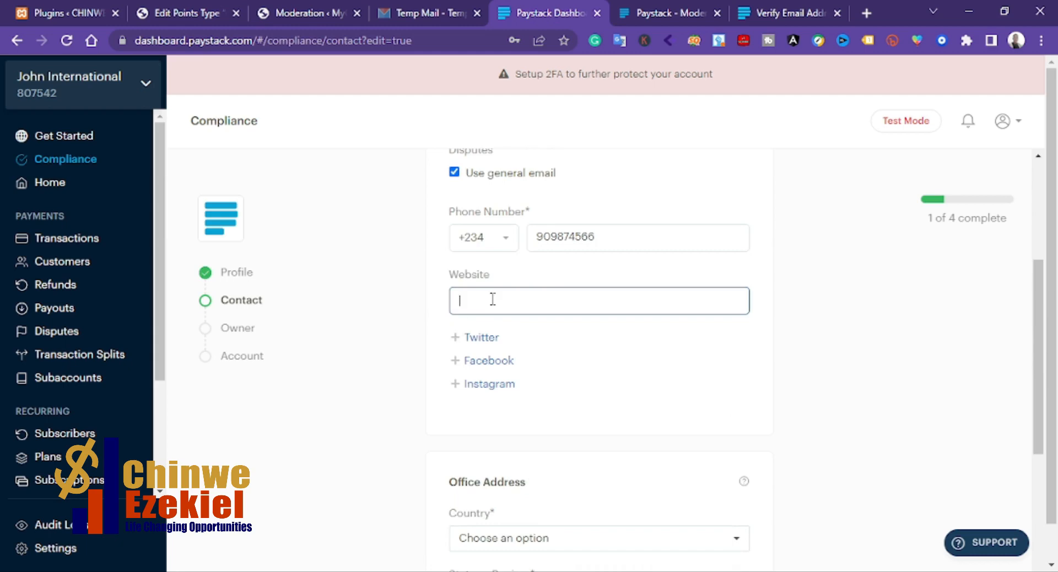
text(mywebsites.com.ng)
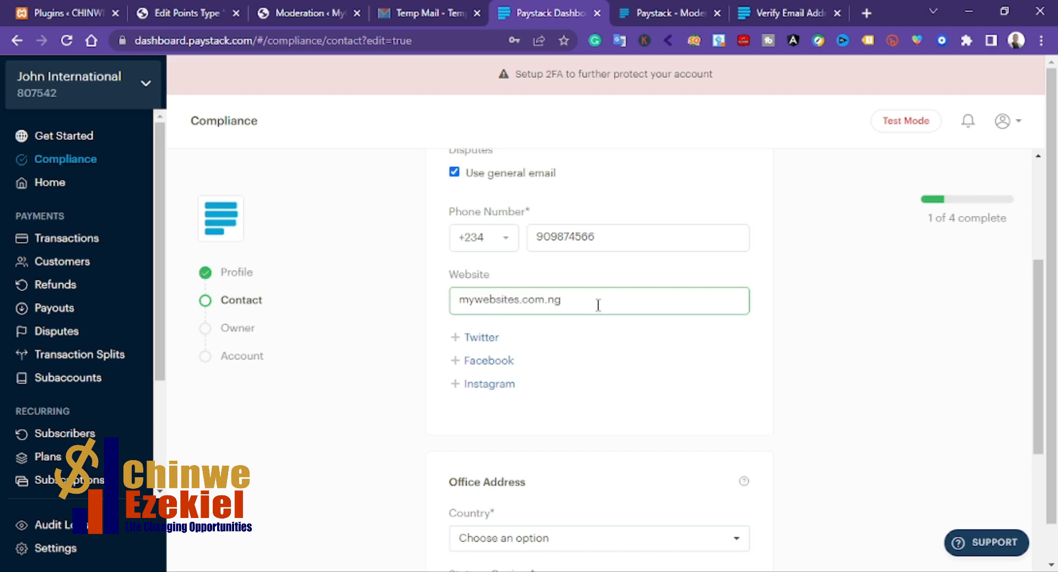
Step: Scroll through the contact form to review the office address fields
scroll(600, 305, down, 3)
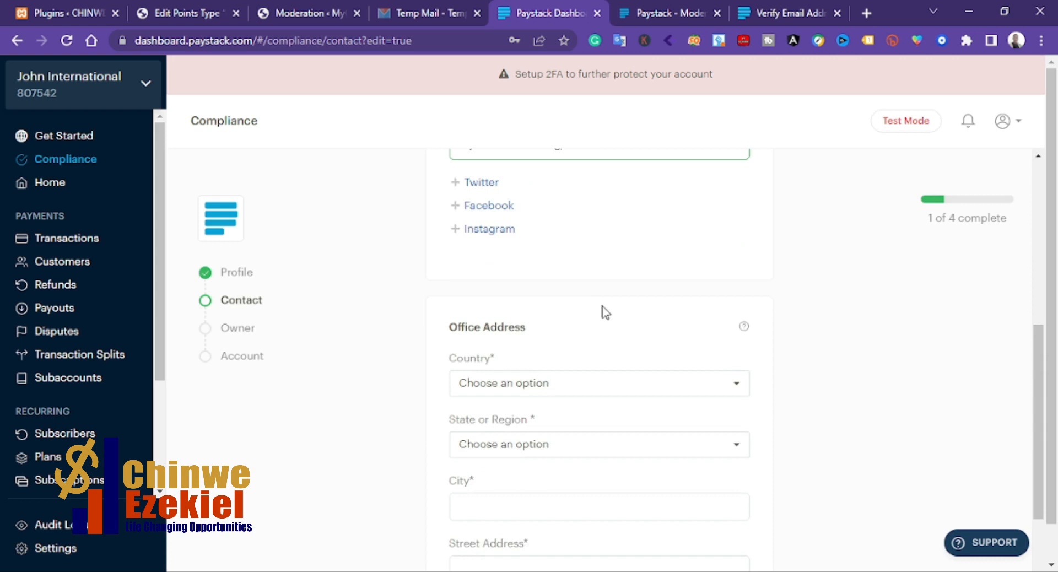
scroll(604, 311, down, 1)
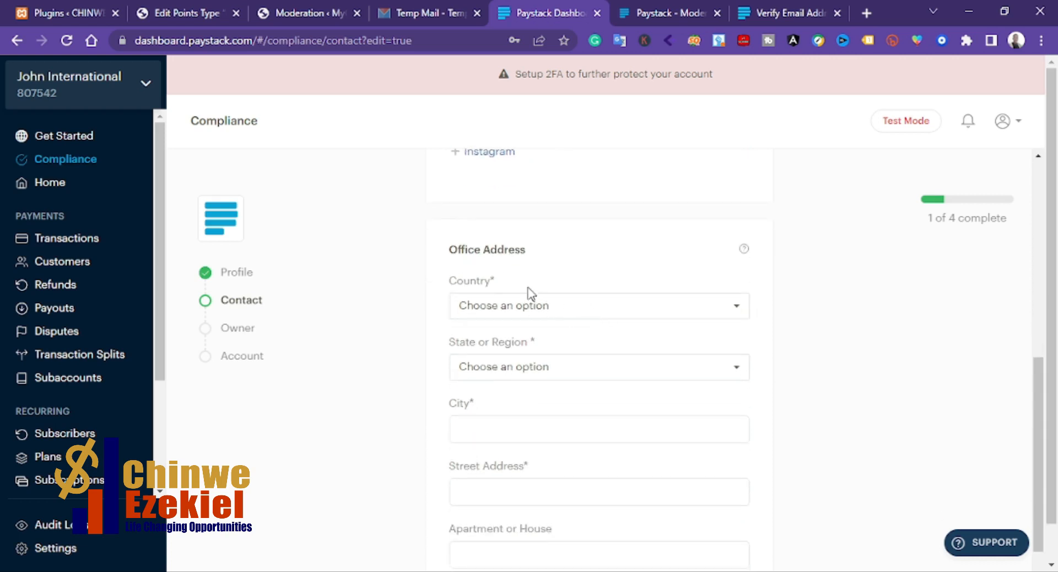
scroll(614, 278, up, 1)
scroll(610, 279, down, 3)
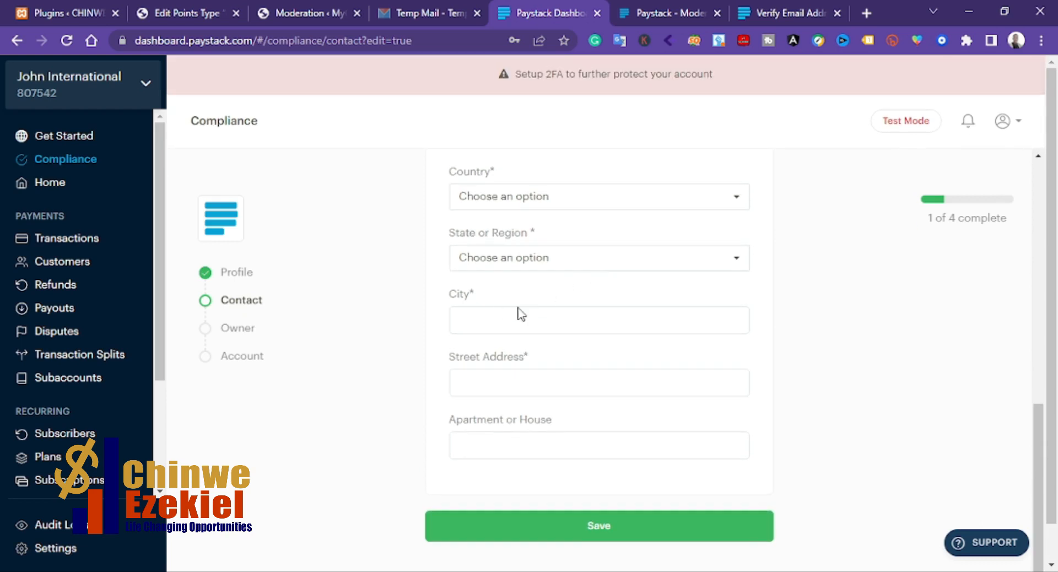
scroll(480, 317, up, 1)
scroll(470, 317, up, 5)
scroll(468, 317, down, 4)
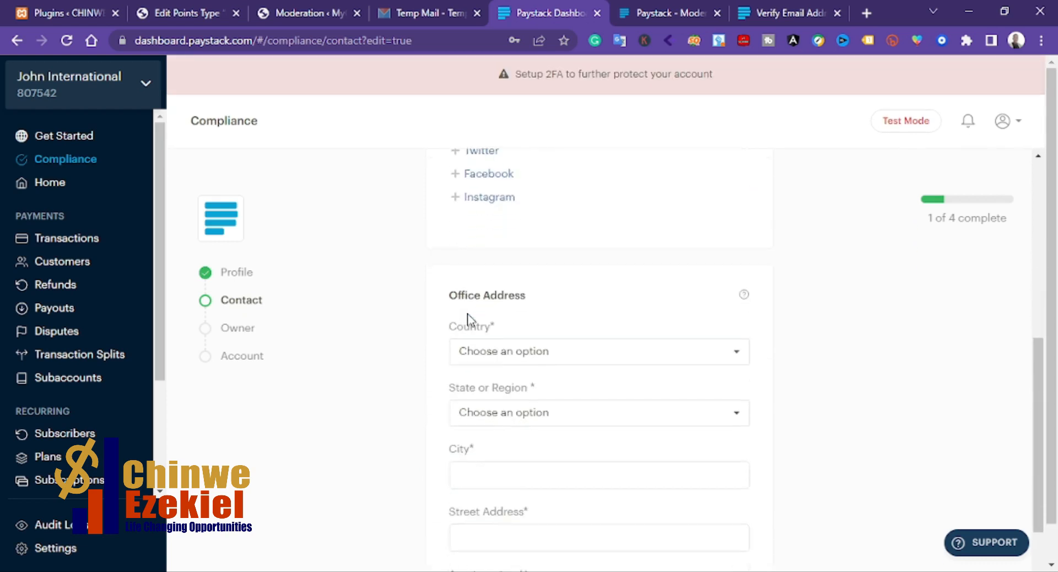
scroll(496, 334, up, 7)
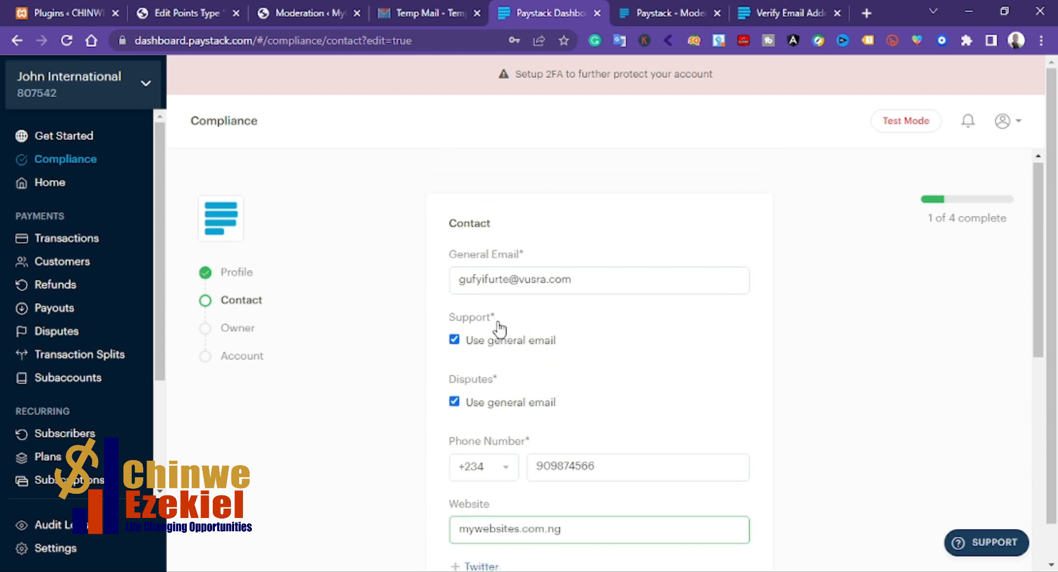
scroll(500, 326, down, 8)
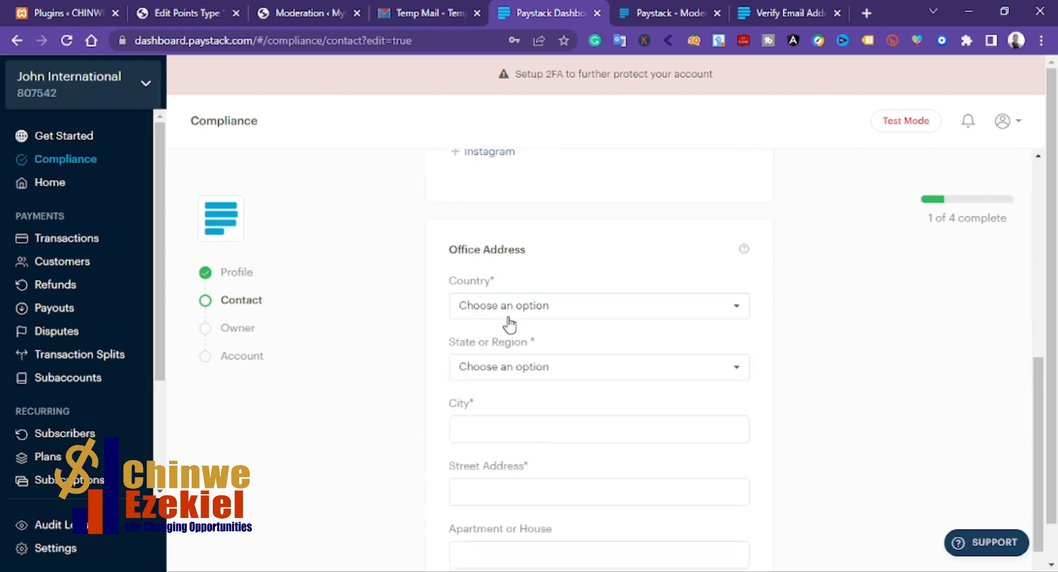
Step: Set the office address country to Nigeria
click(509, 315)
text(nige)
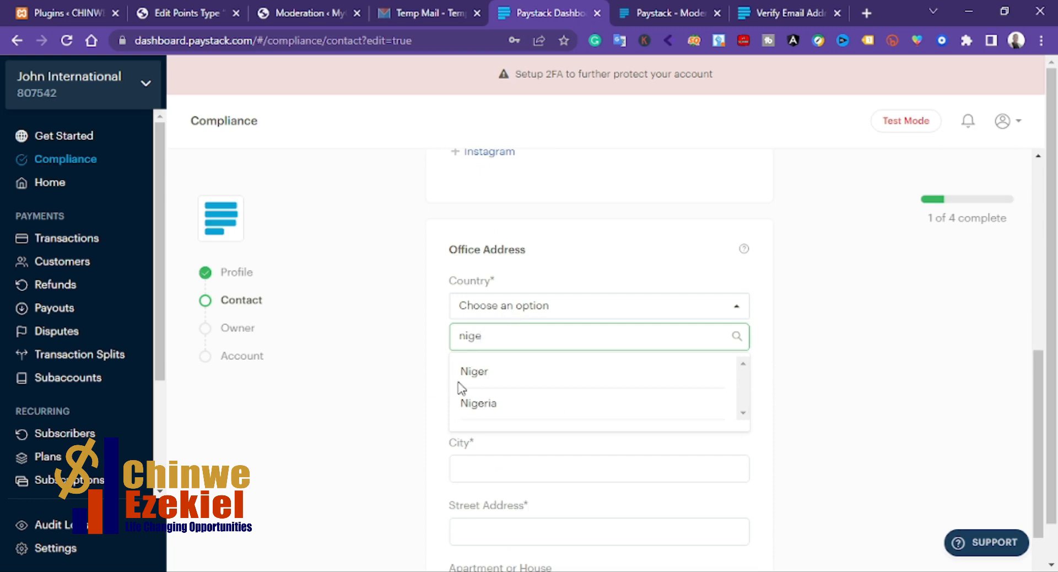
click(485, 404)
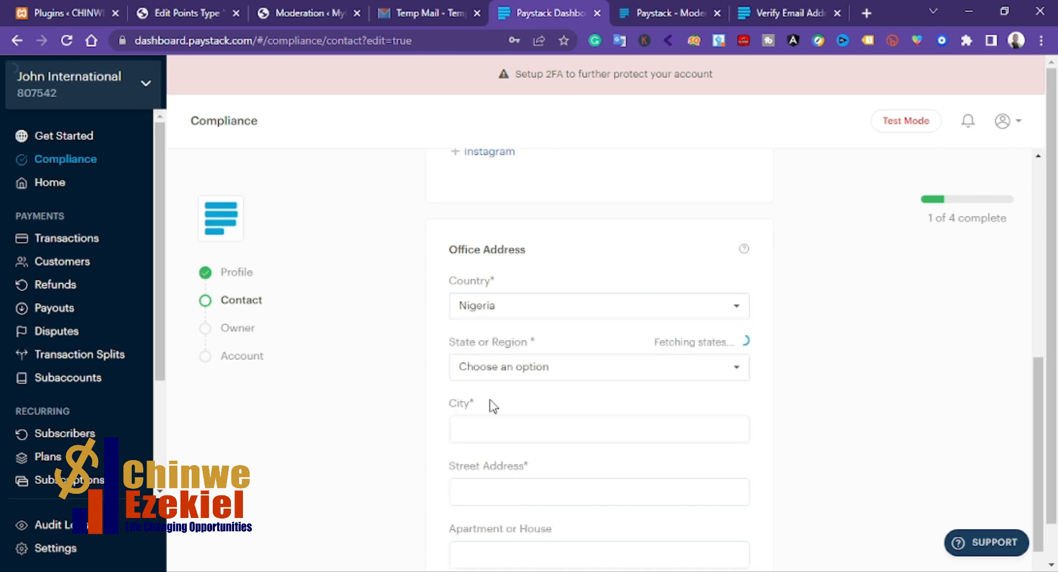
Step: Set the state or region to Lagos and enter lagos as the city
click(533, 378)
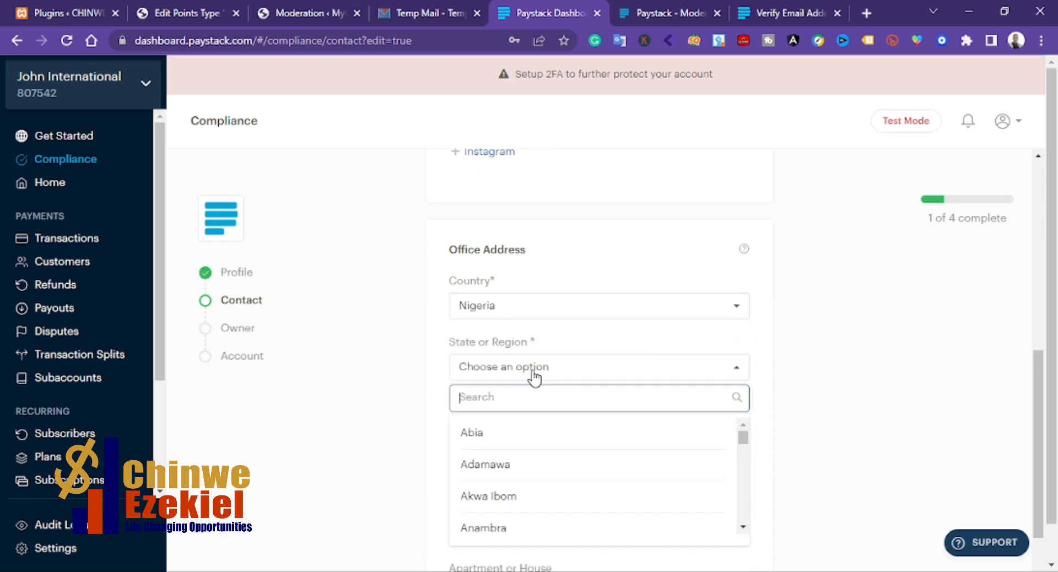
text(lago)
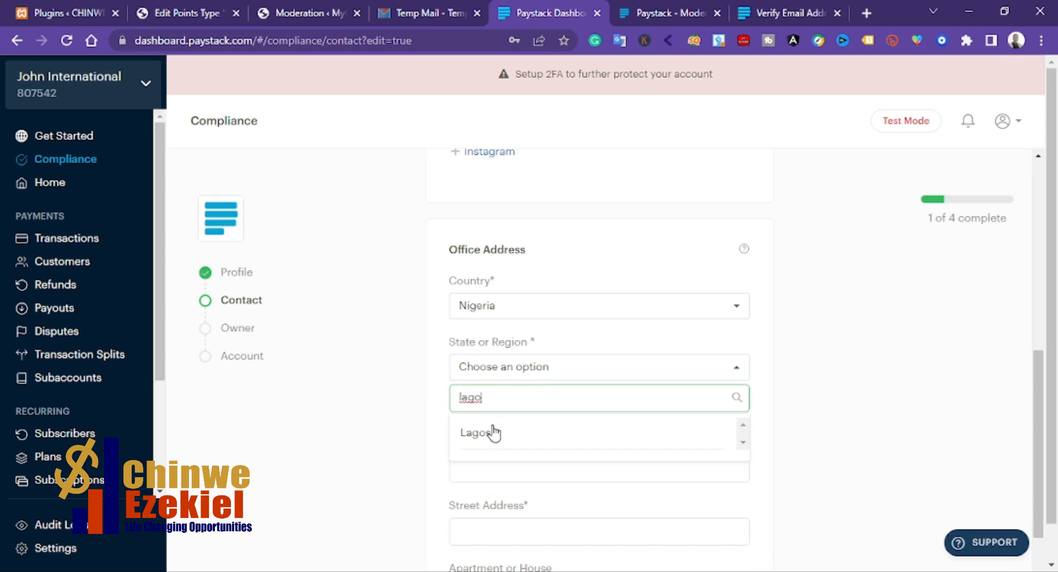
click(491, 432)
click(493, 431)
text(lagos)
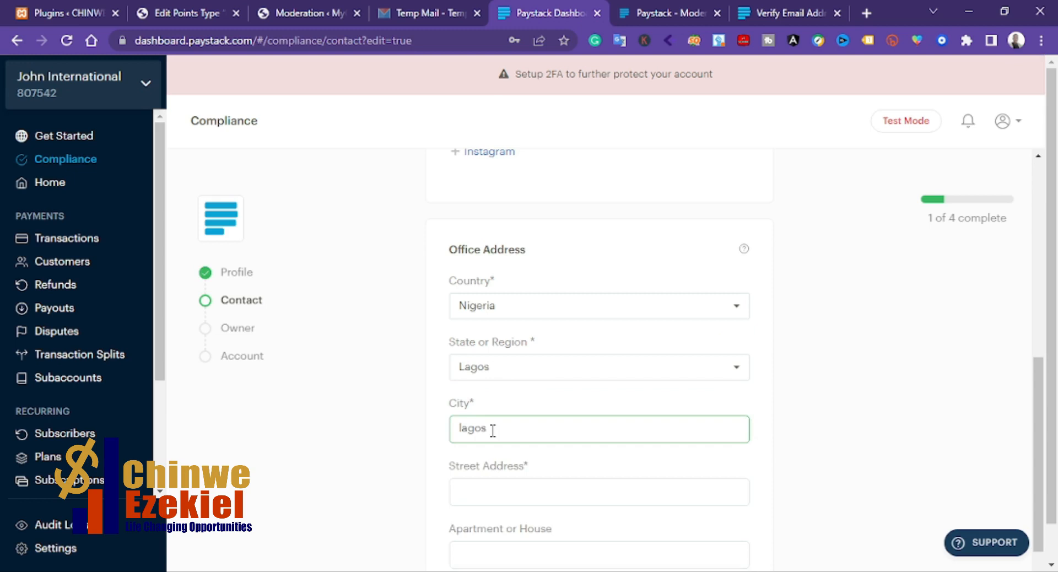
scroll(493, 430, down, 2)
click(492, 413)
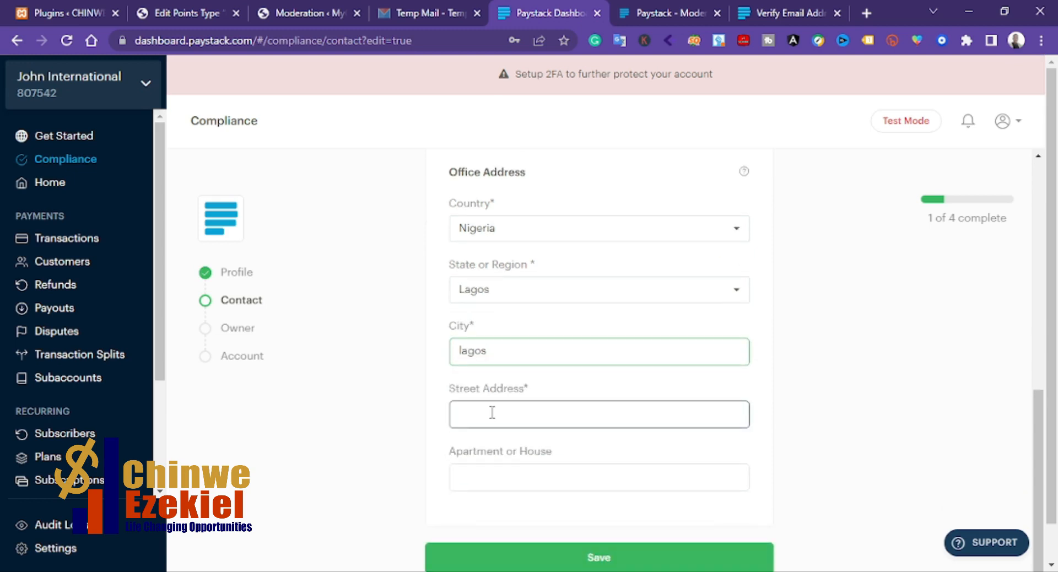
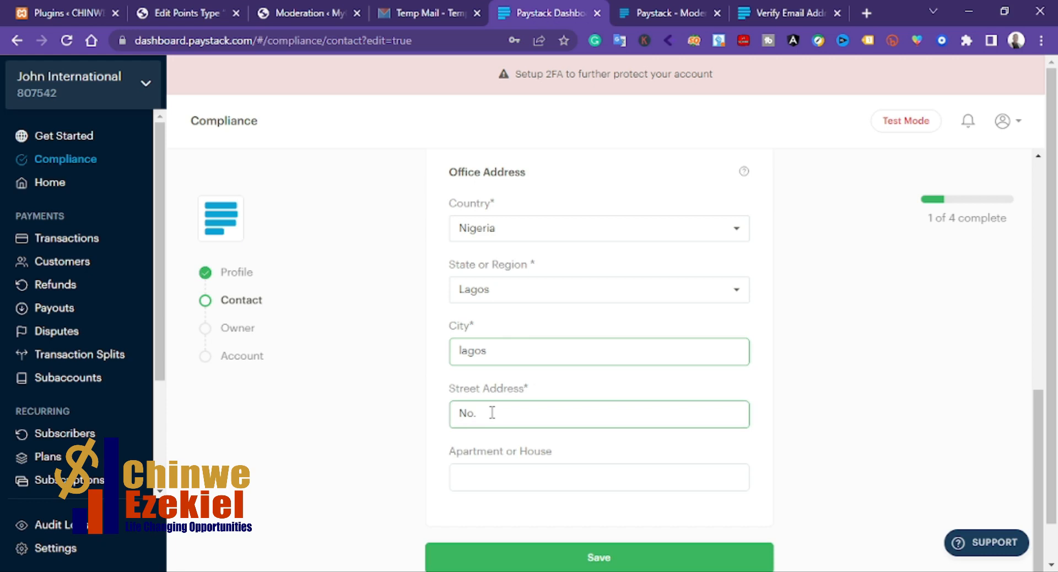
Step: Save the contact details and continue to the Owner section
scroll(583, 379, down, 1)
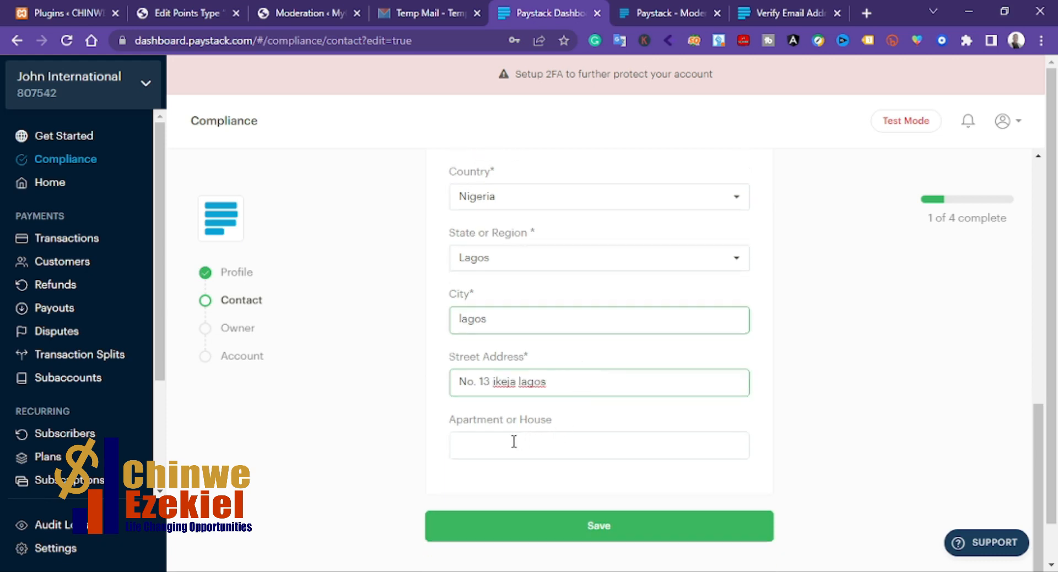
scroll(563, 328, up, 3)
scroll(567, 342, down, 4)
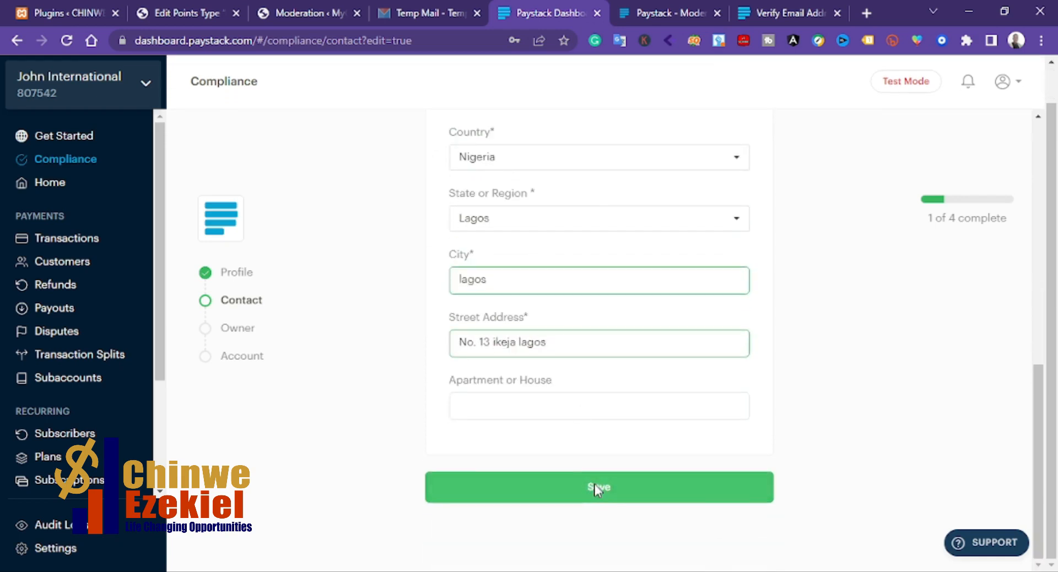
click(595, 486)
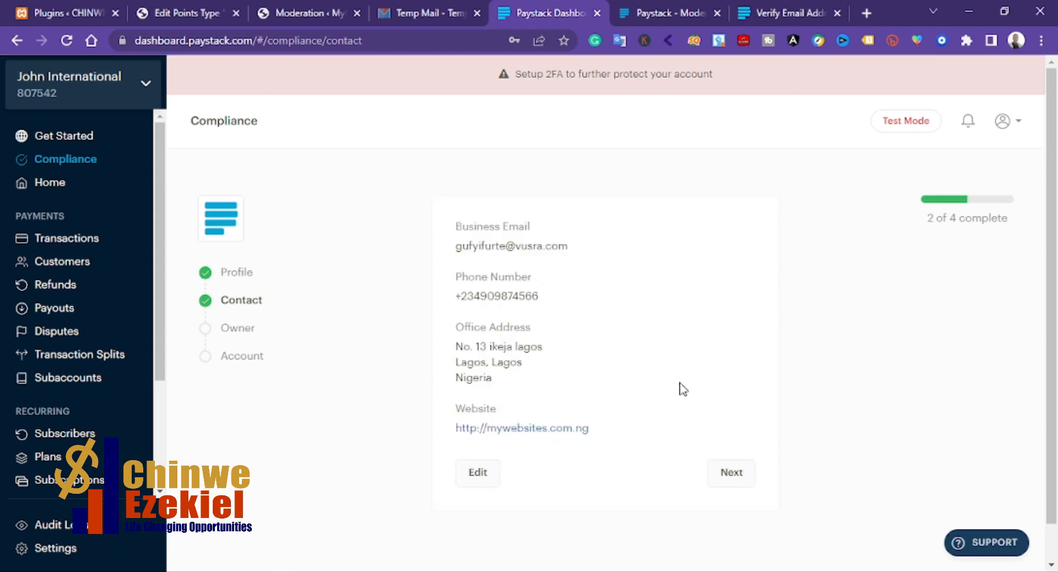
click(730, 475)
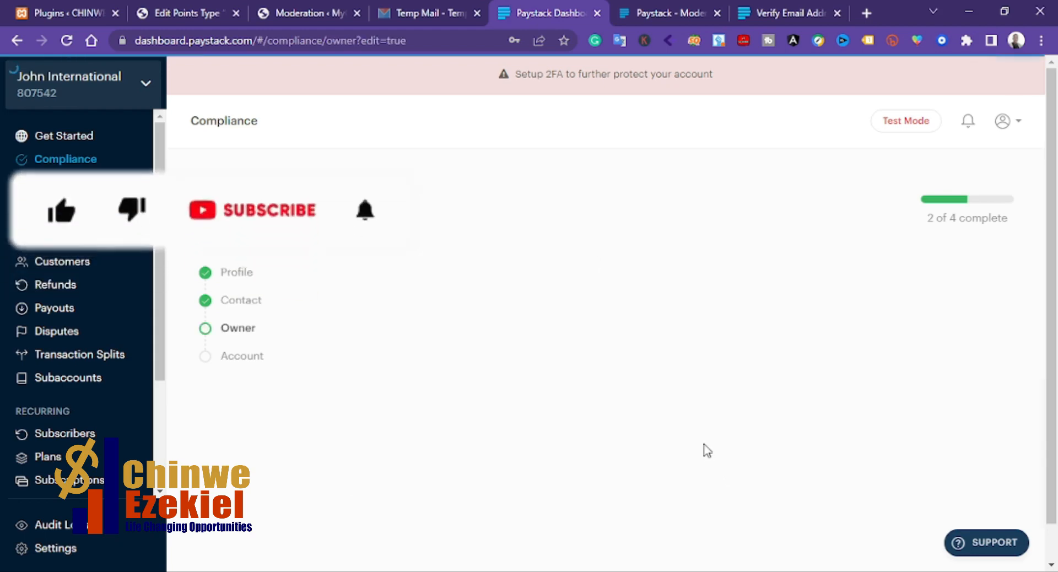
Step: Enter the owner's first name and last name in the identification form
scroll(586, 310, down, 2)
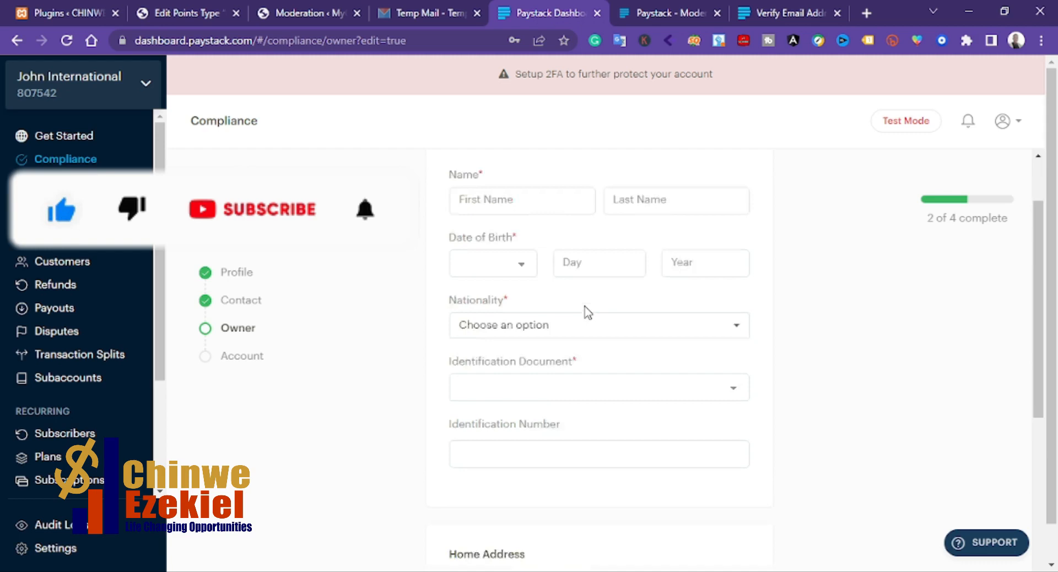
scroll(584, 310, up, 1)
scroll(543, 287, up, 1)
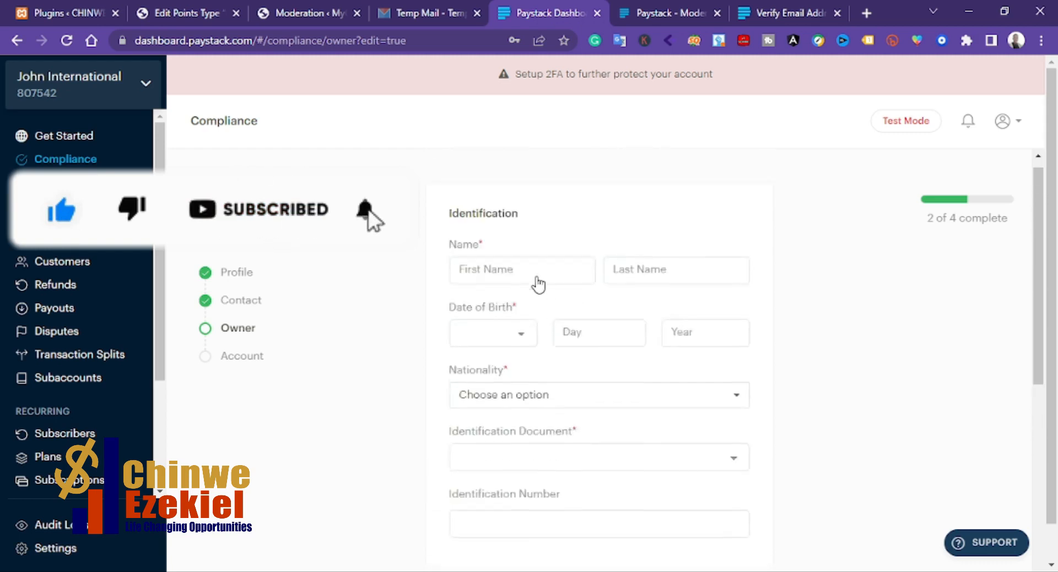
click(534, 281)
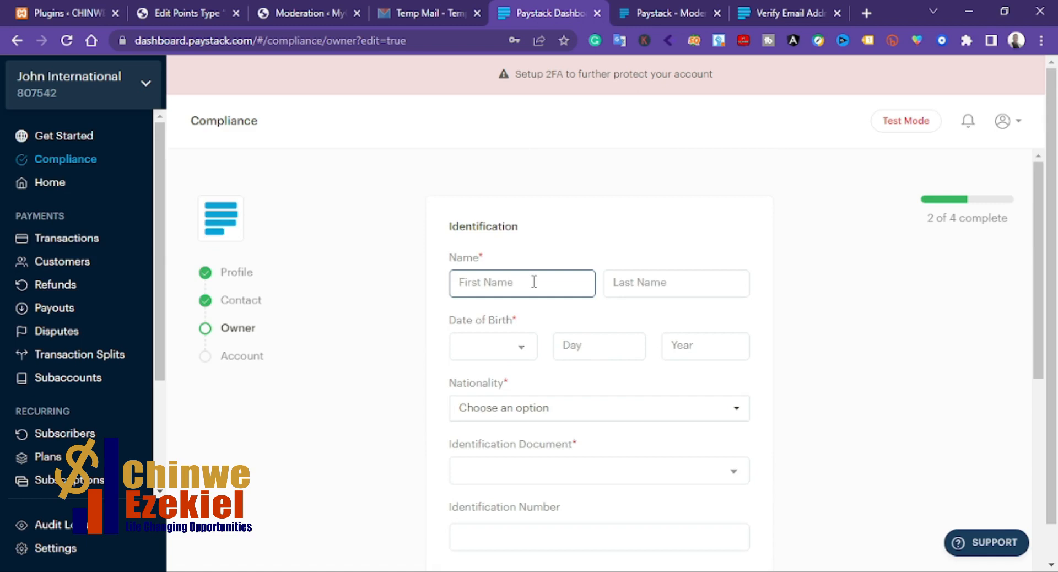
text(John)
click(665, 282)
text(John)
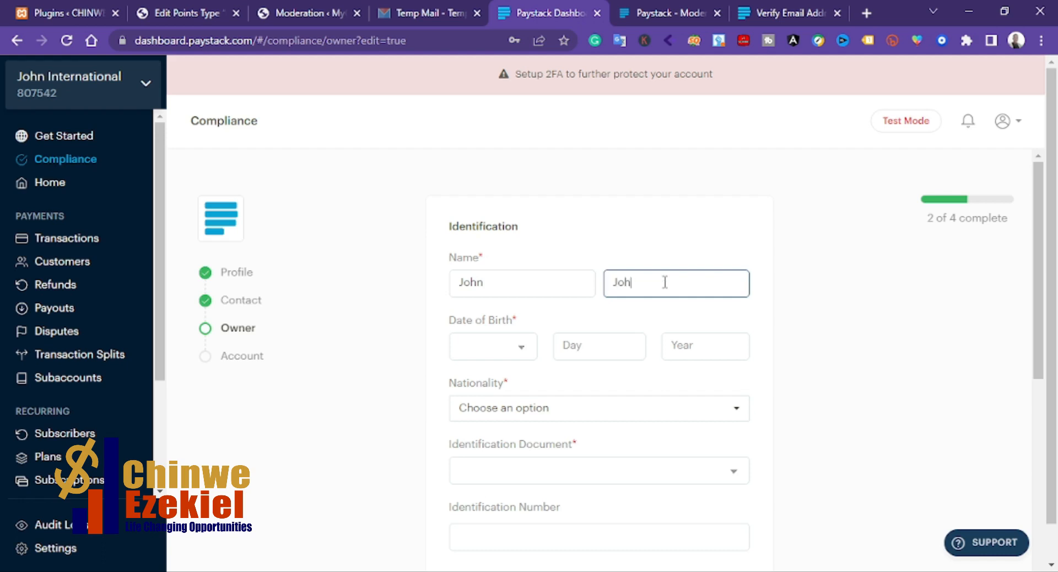
key(BackSpace)
text(n)
Step: Enter the owner's date of birth as month, day and year
click(503, 348)
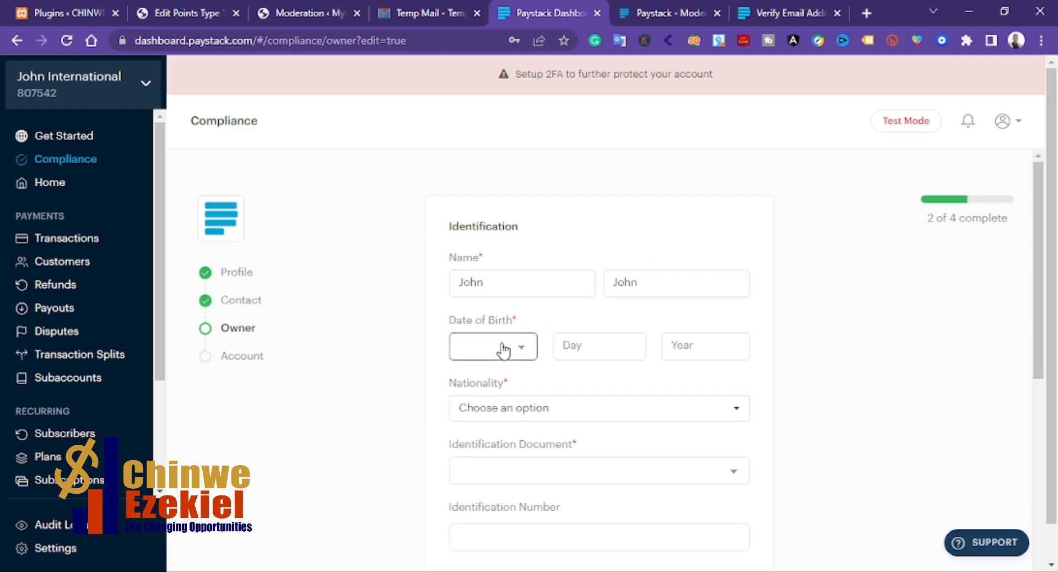
click(473, 423)
click(583, 348)
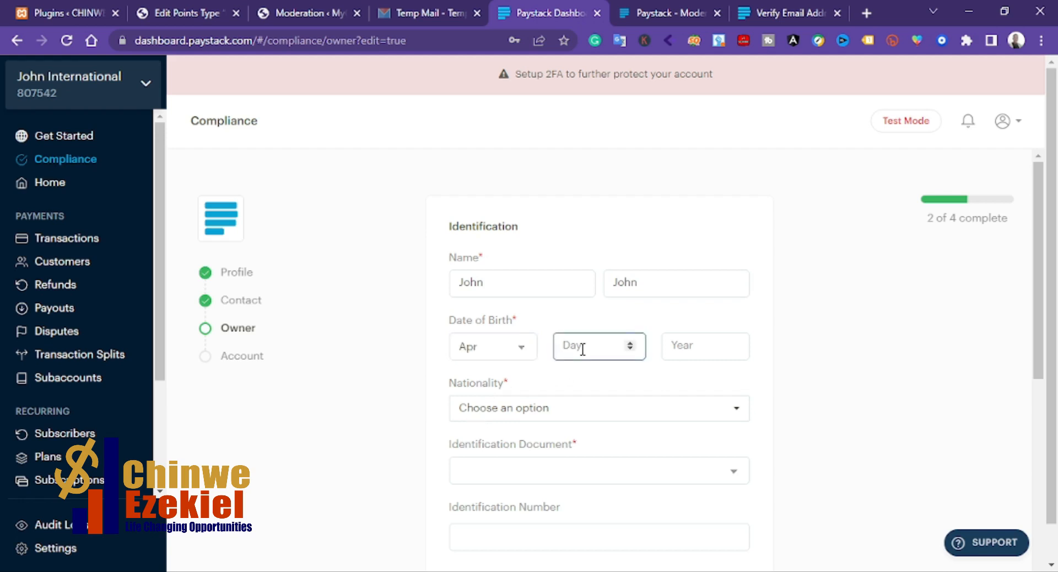
text(4)
click(685, 348)
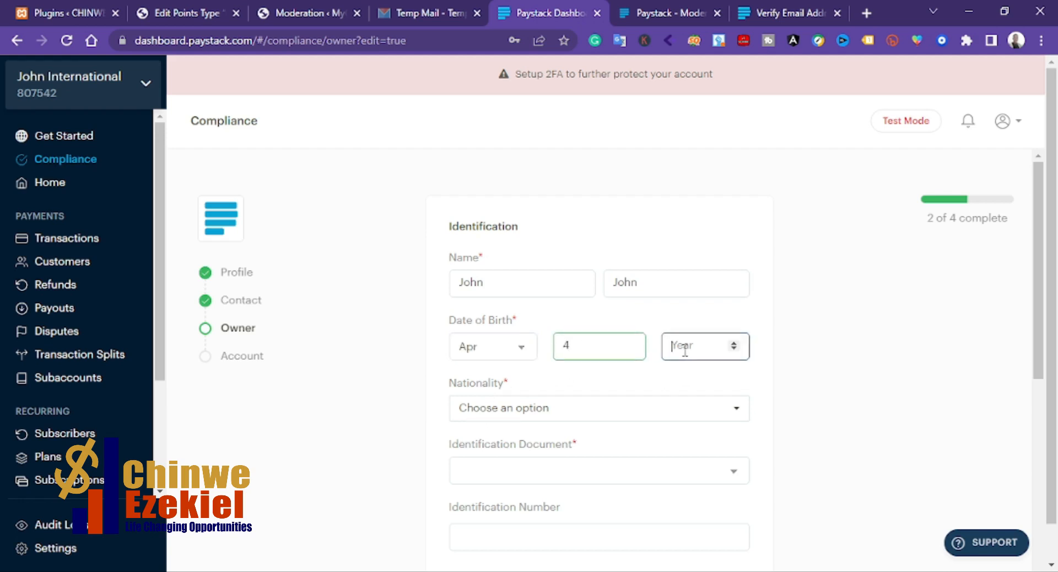
text(1987)
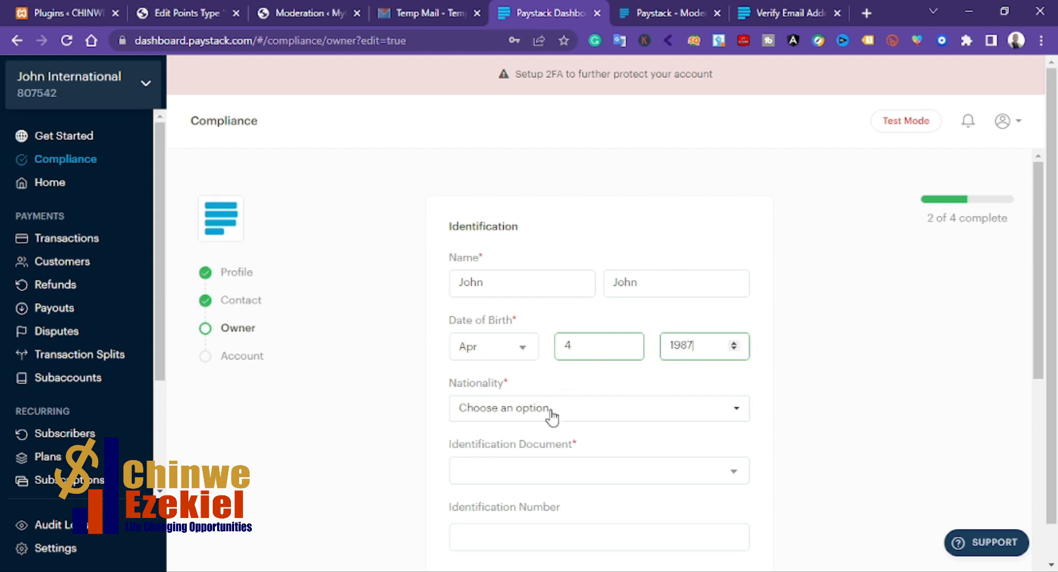
Step: Set the owner's nationality to Nigeria and choose Voter's Card as the identification document
scroll(559, 408, down, 1)
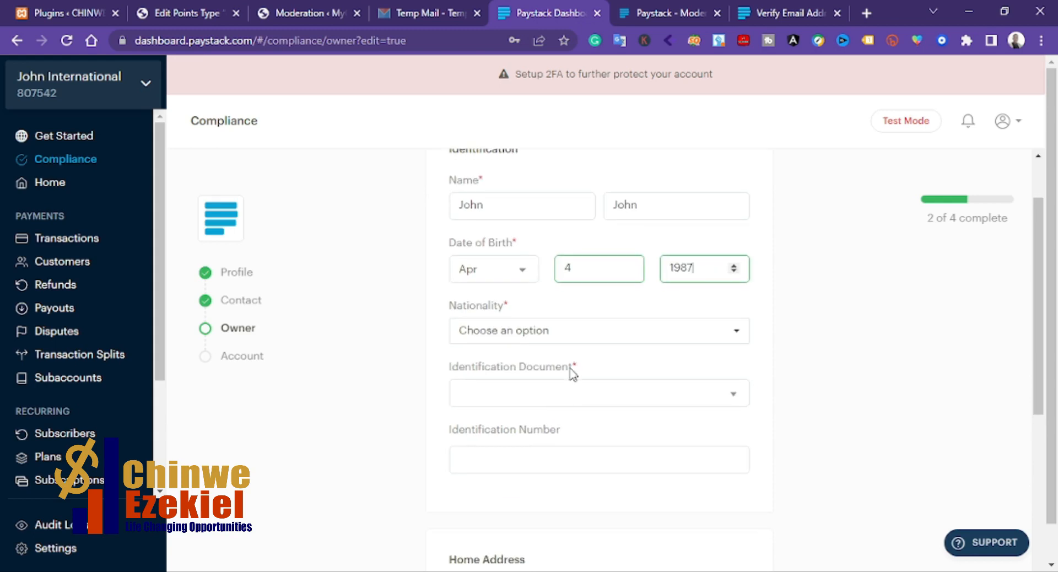
click(573, 339)
text(nige)
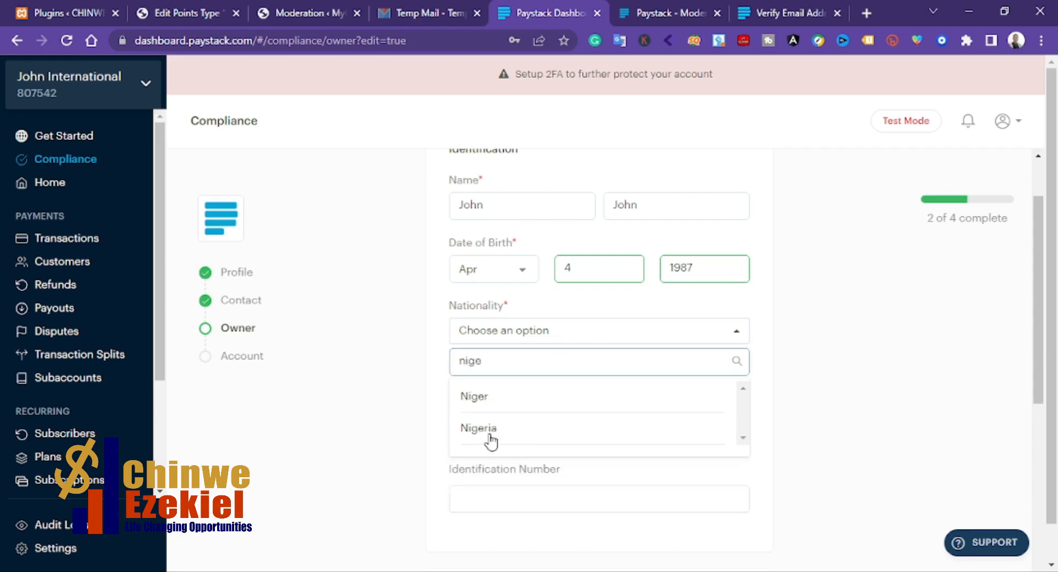
click(479, 430)
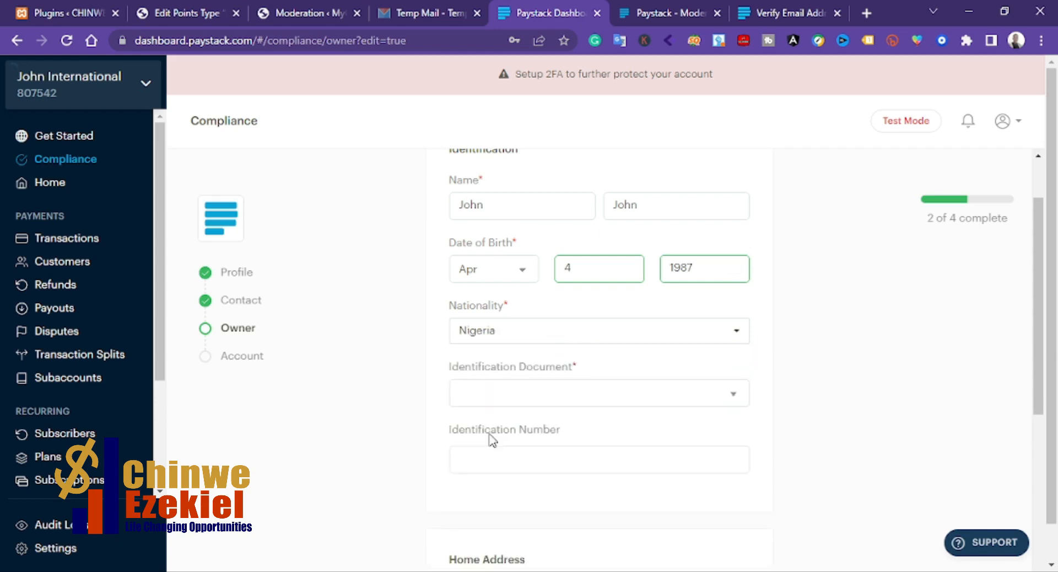
click(506, 397)
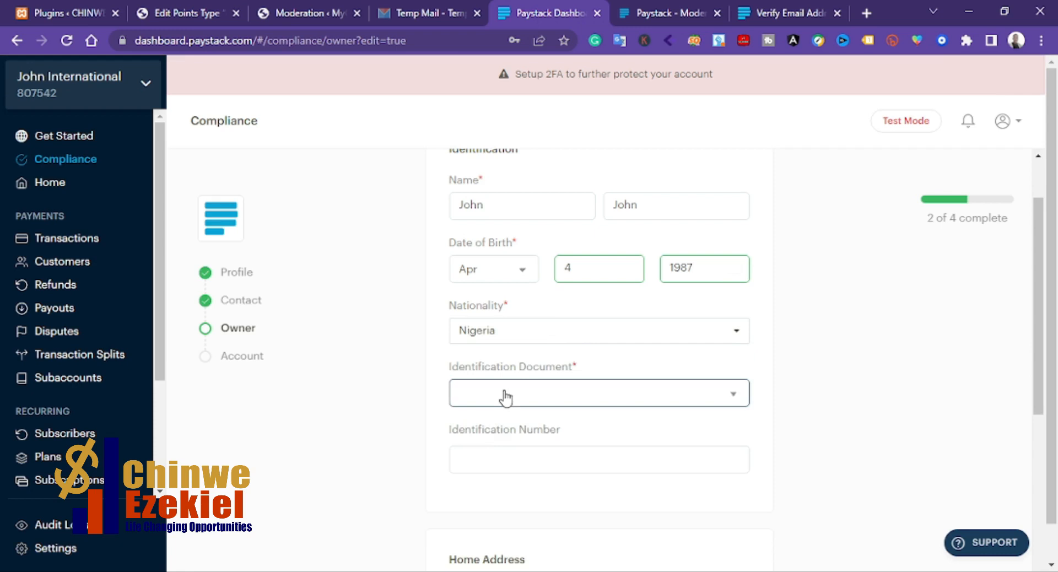
click(496, 467)
click(495, 463)
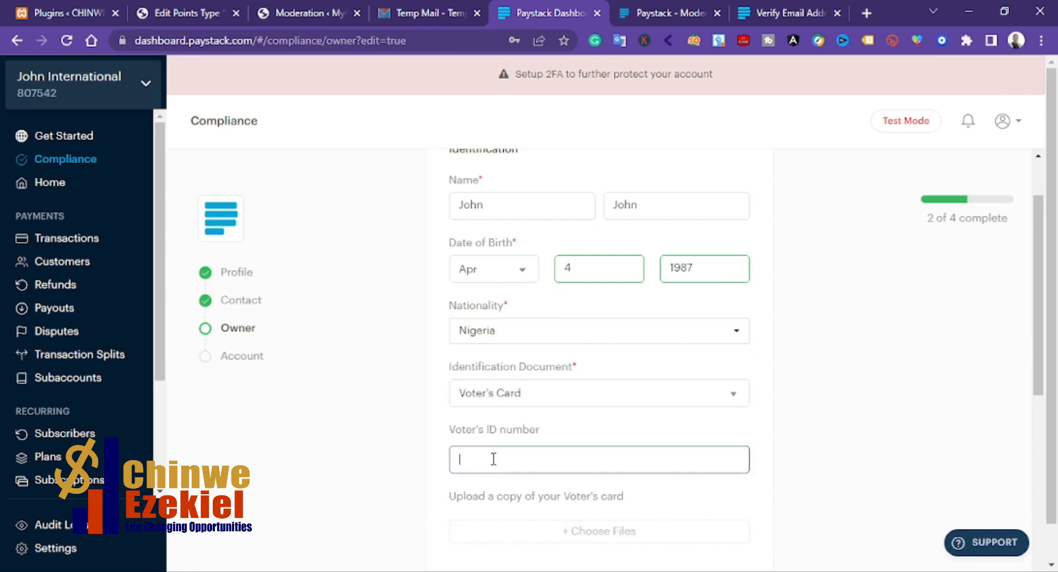
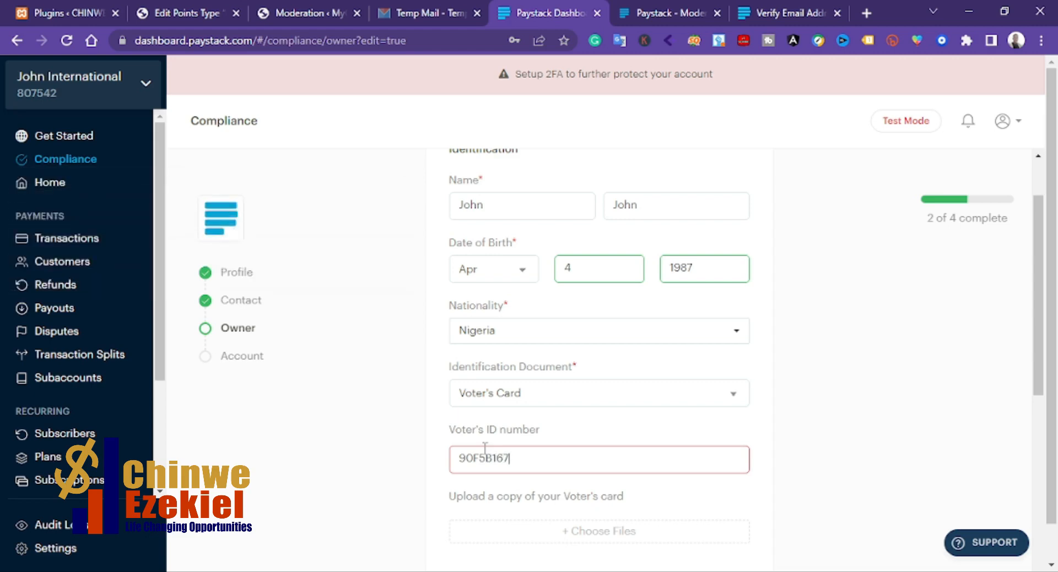
Step: Upload a copy of the voter's card
scroll(588, 371, down, 8)
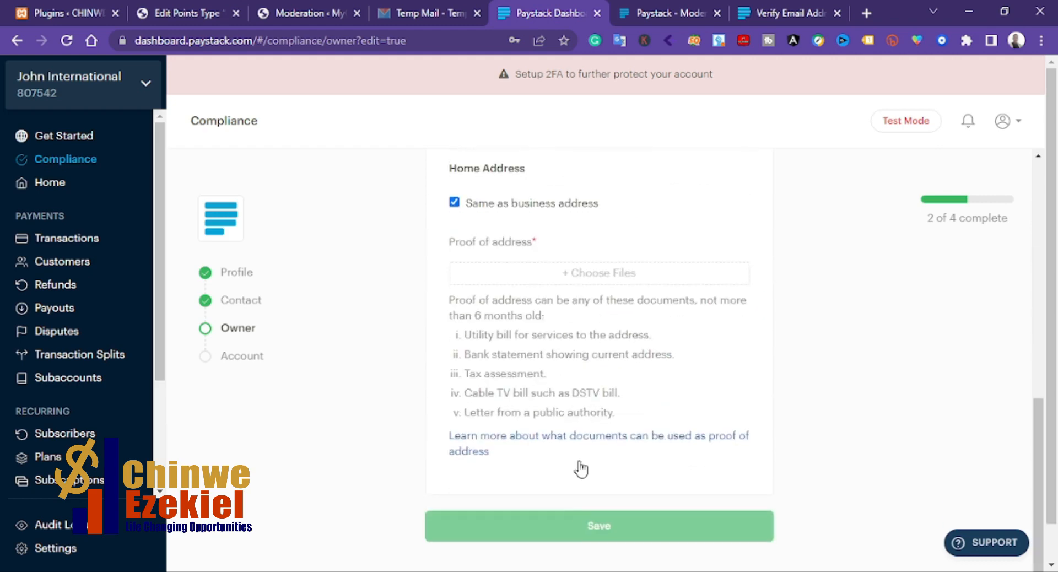
scroll(618, 467, up, 4)
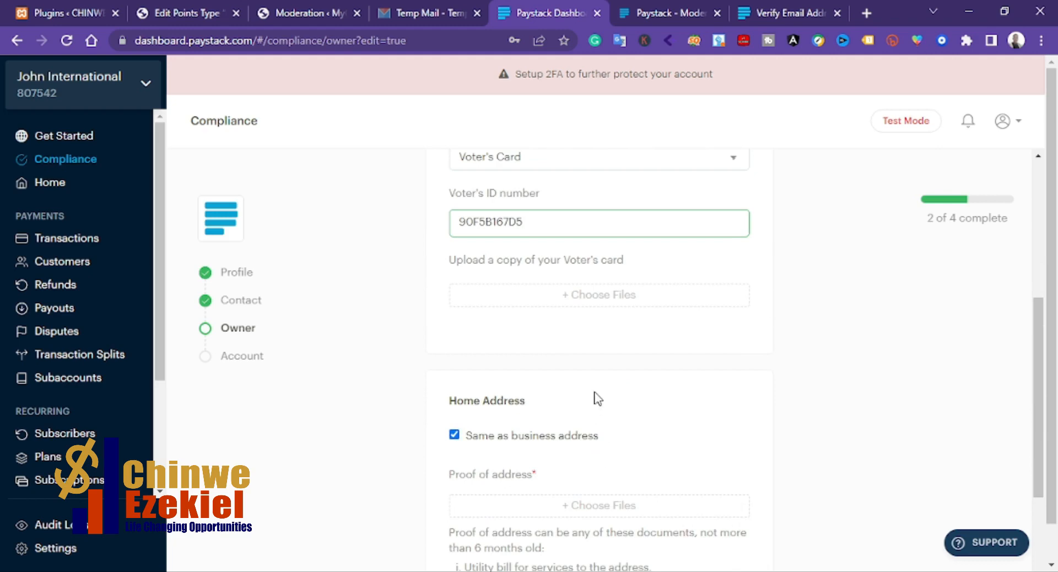
click(593, 300)
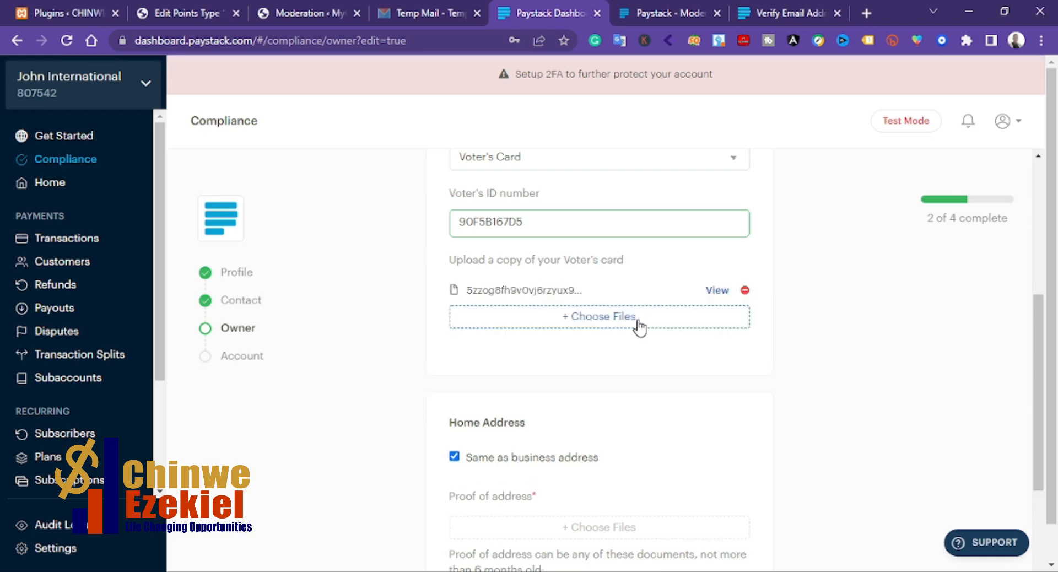
scroll(619, 337, up, 1)
scroll(616, 342, up, 1)
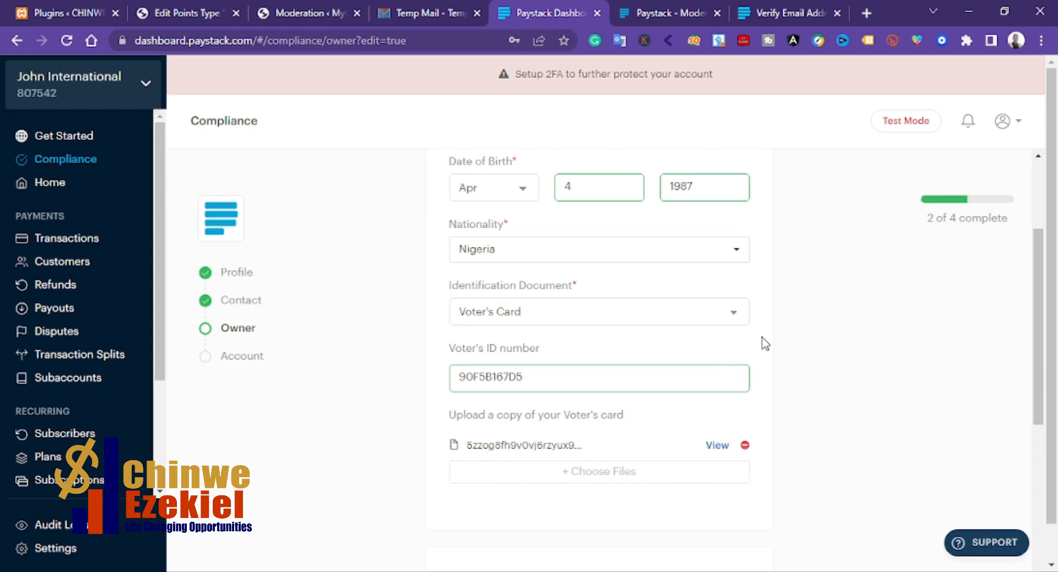
scroll(765, 337, down, 5)
scroll(770, 337, down, 3)
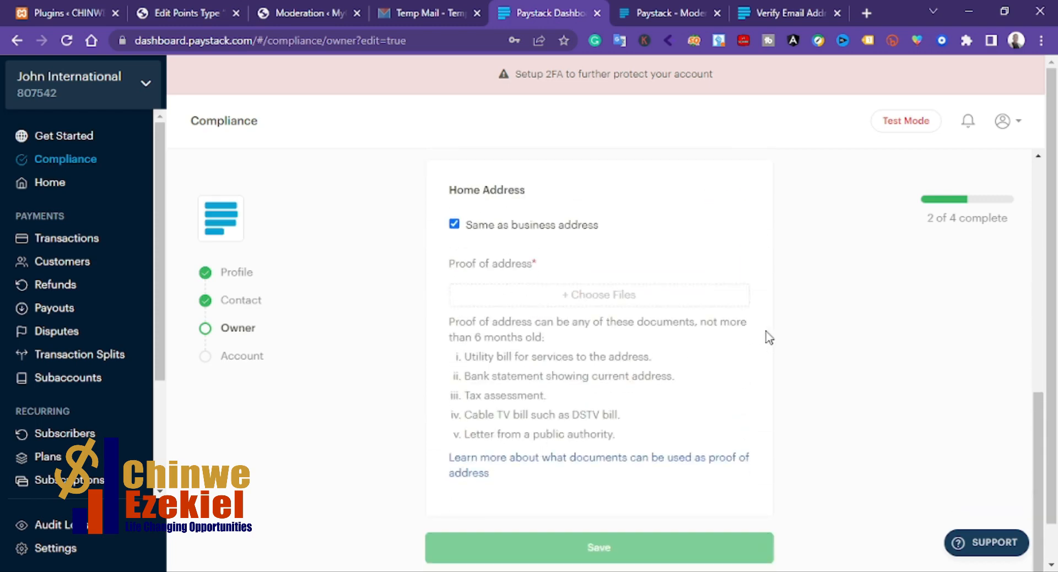
scroll(487, 245, up, 1)
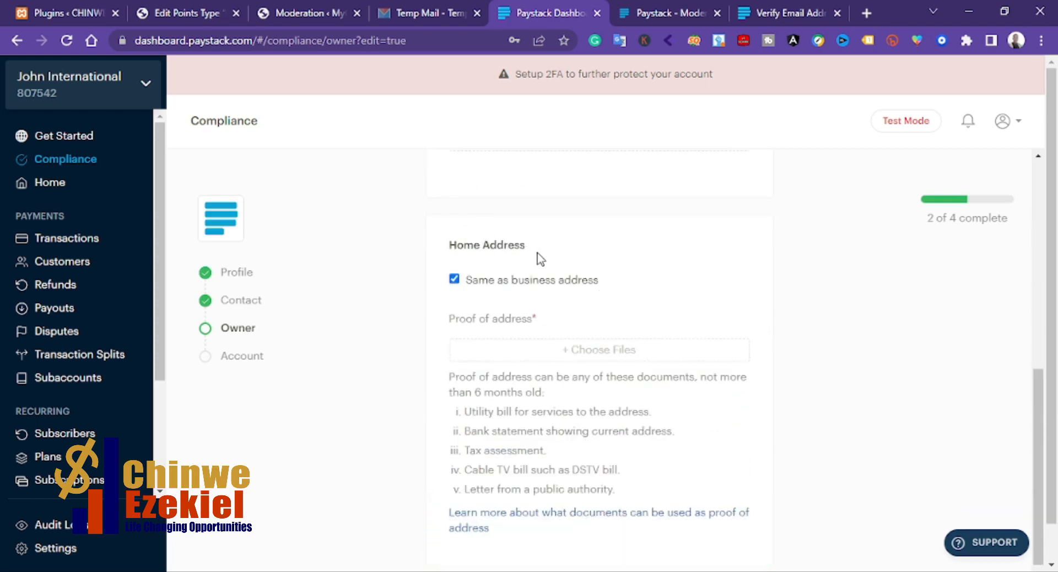
click(455, 280)
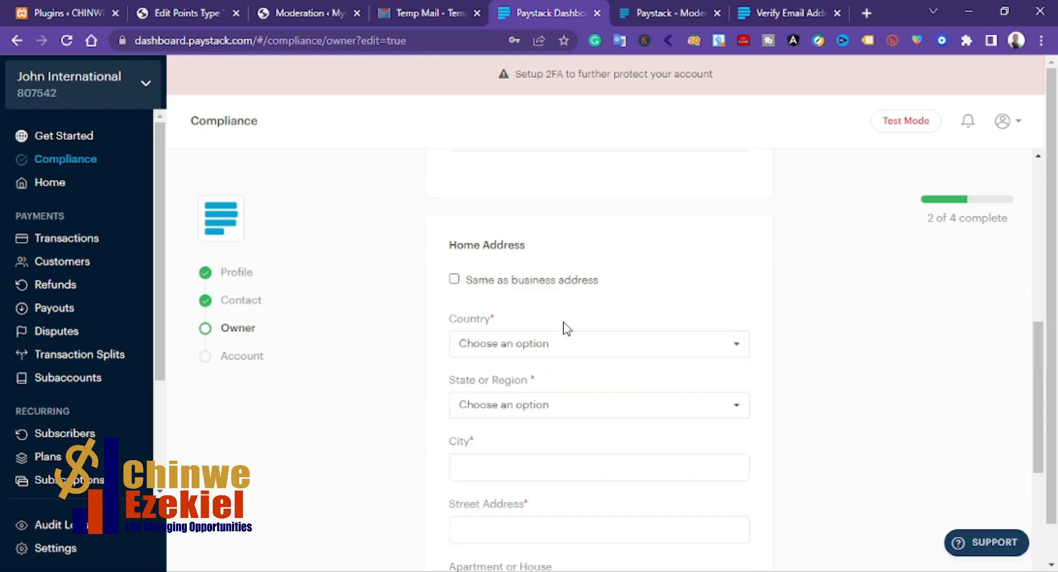
scroll(533, 352, down, 3)
scroll(528, 347, up, 3)
click(454, 279)
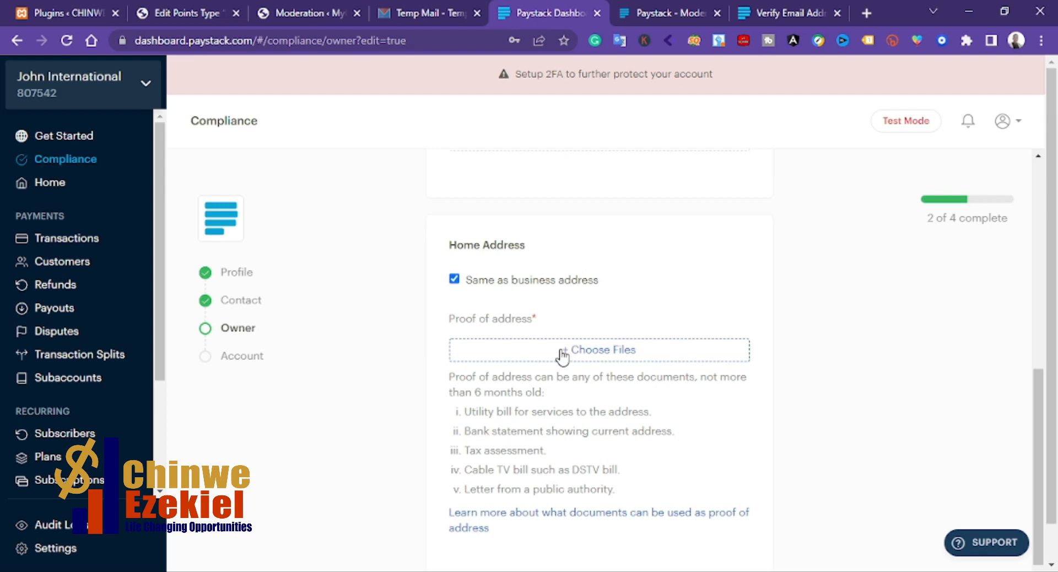
Step: Upload a proof of address file, keeping the home address same as business address, and save the owner details
click(581, 355)
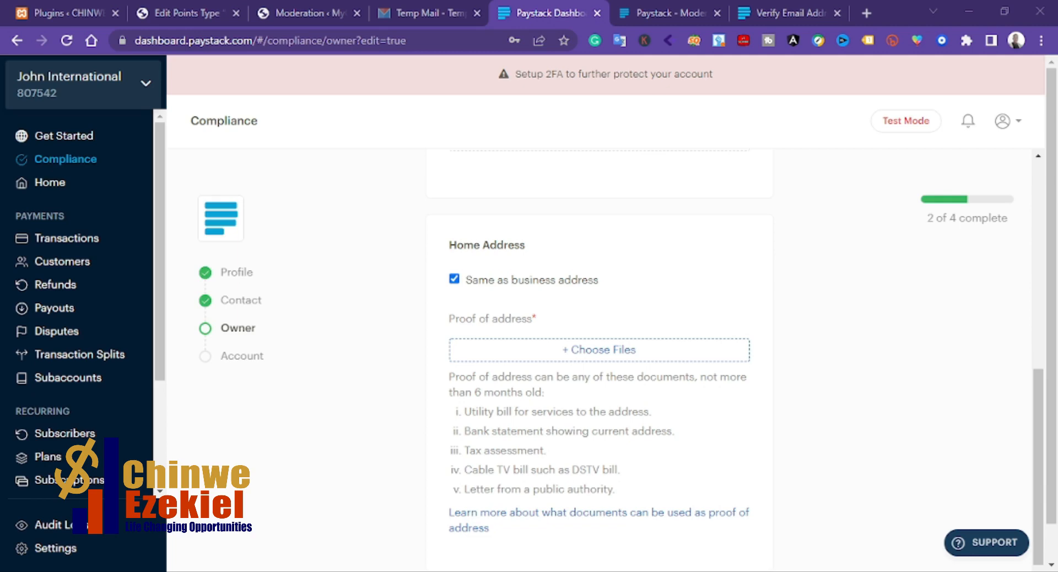
click(405, 347)
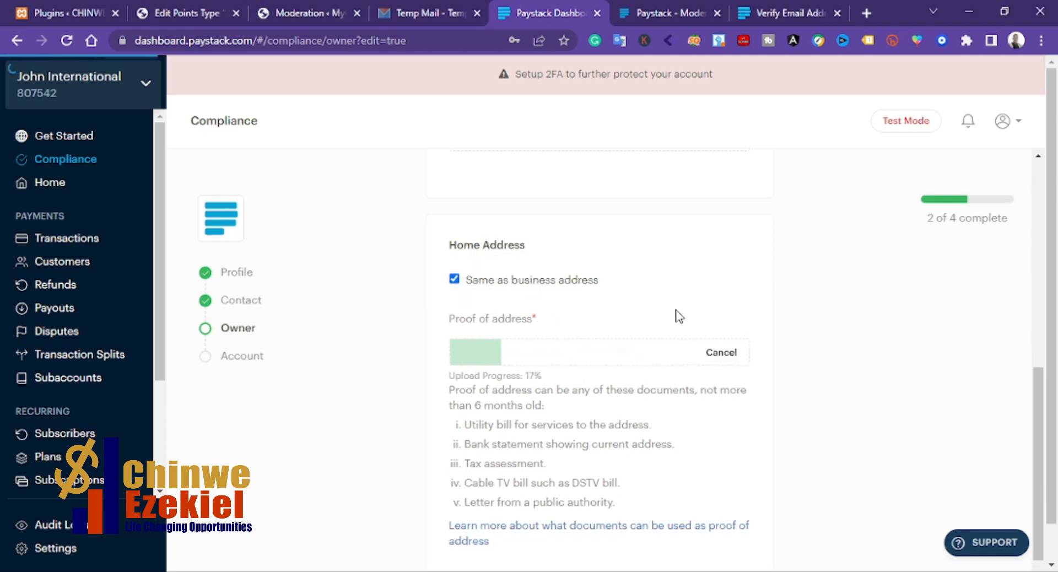
scroll(631, 430, down, 3)
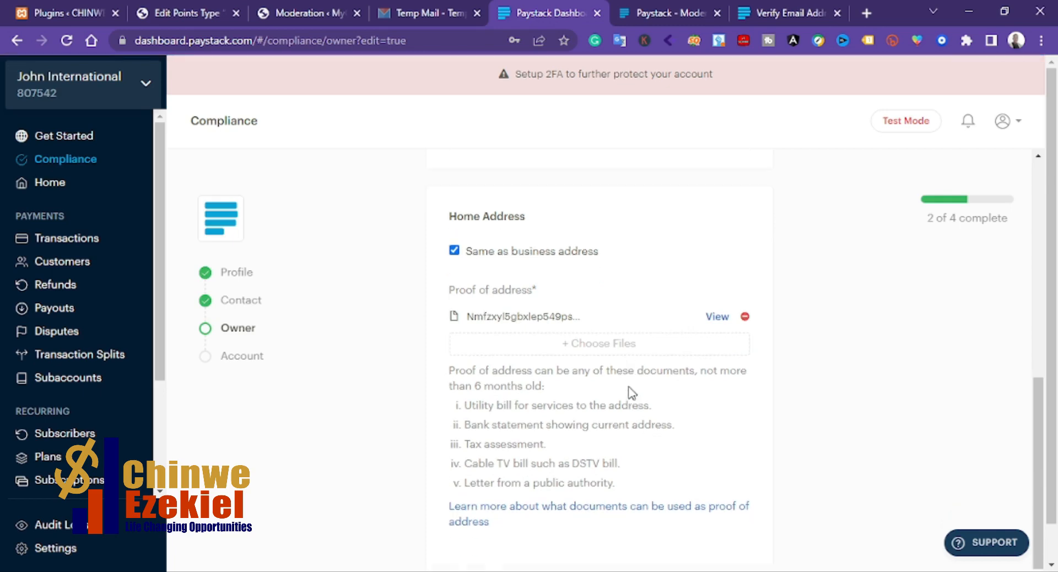
click(592, 527)
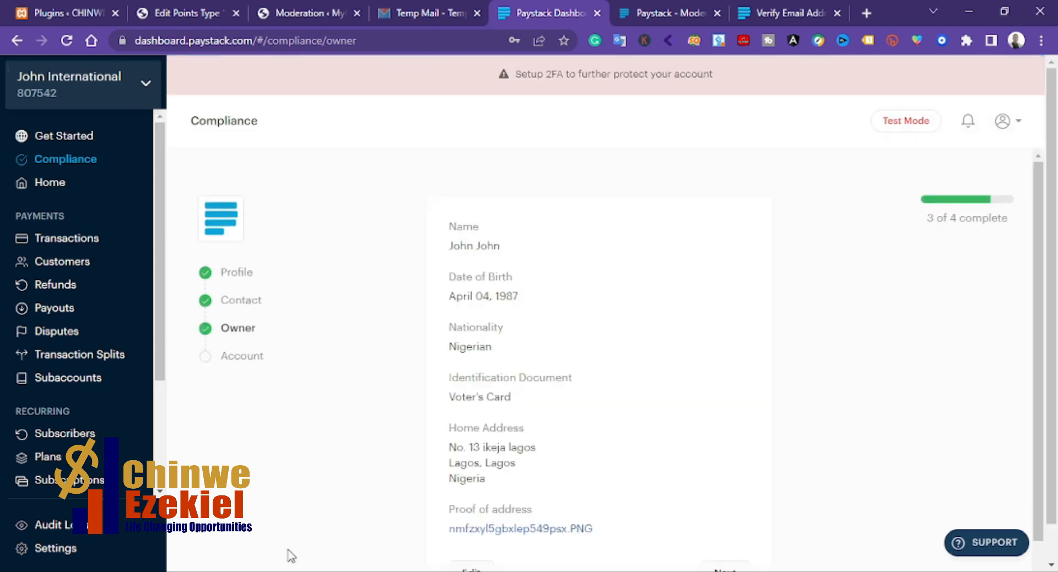
scroll(619, 315, down, 2)
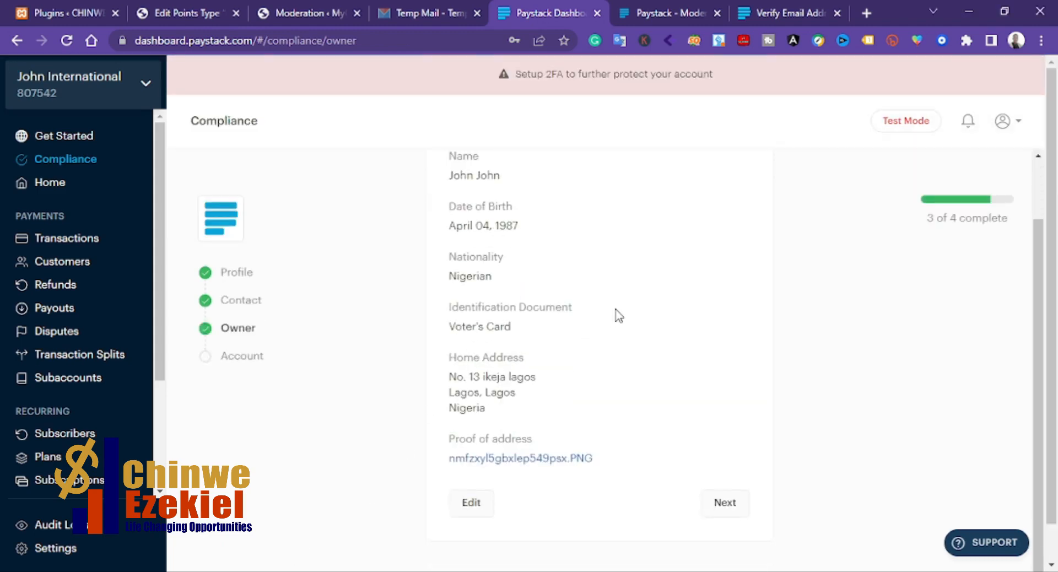
Step: Proceed to the account section and choose First Bank of Nigeria as the bank
click(724, 504)
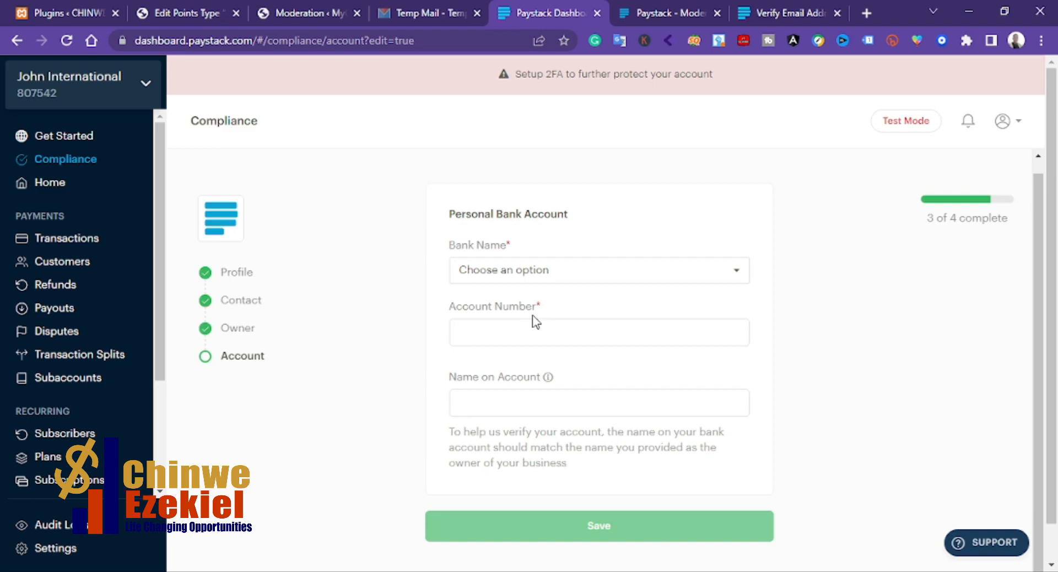
click(546, 282)
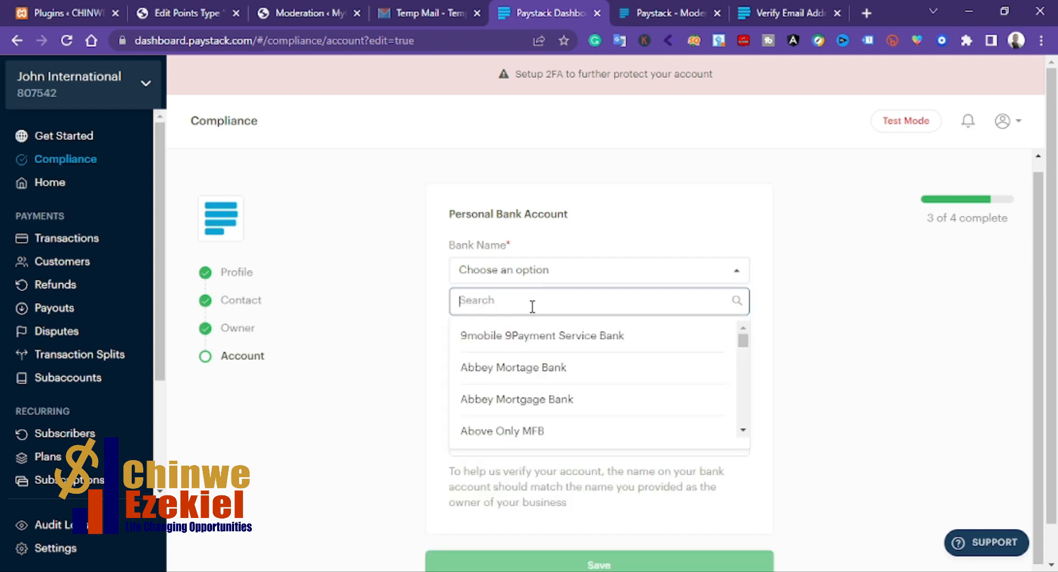
text(first)
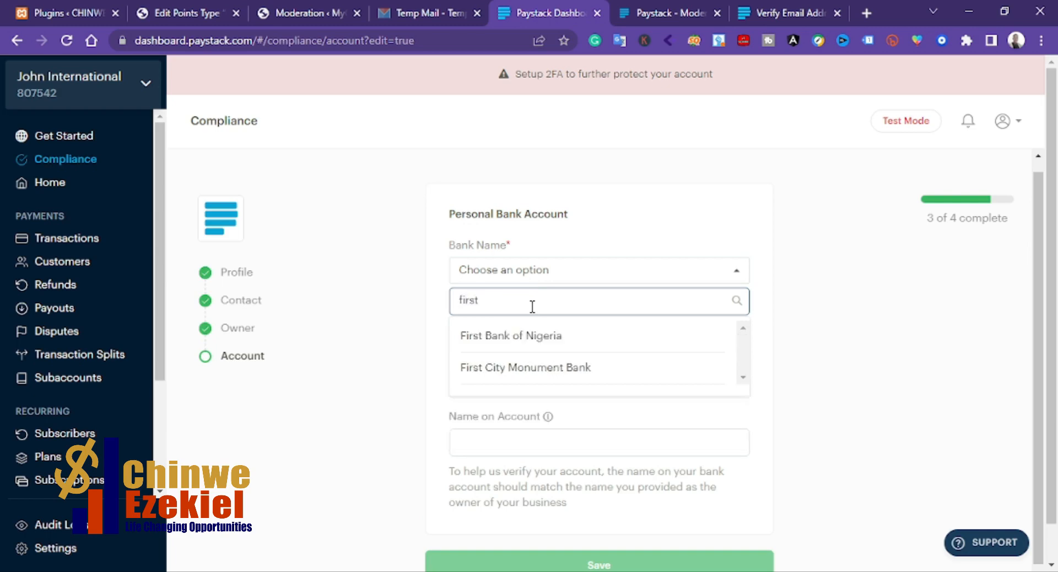
click(516, 336)
click(512, 333)
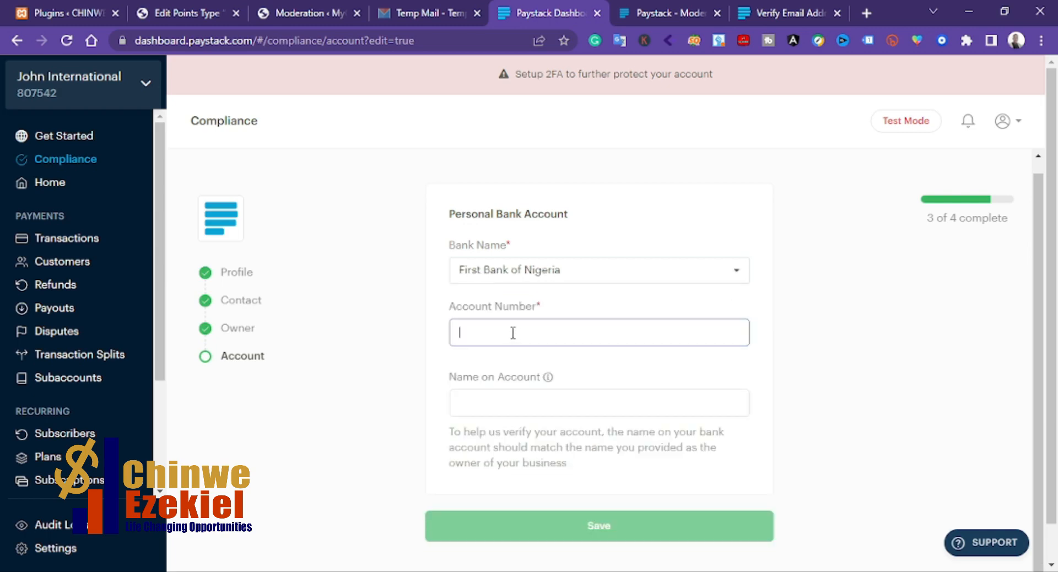
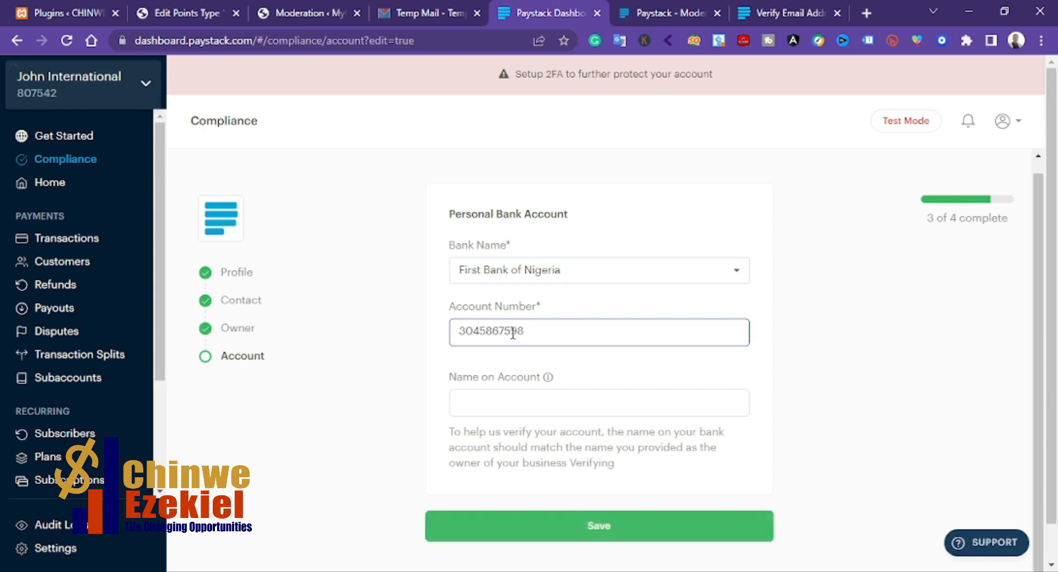
Step: Enter the personal bank account number and the account holder's name as the name on account
click(519, 400)
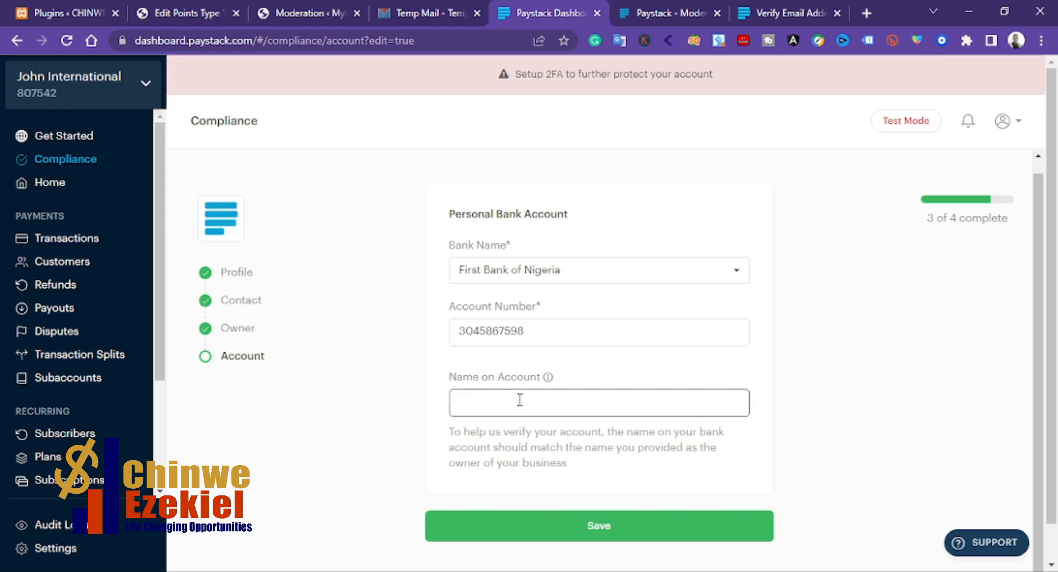
text(John John)
Step: Save the bank account details and activate the business
click(578, 521)
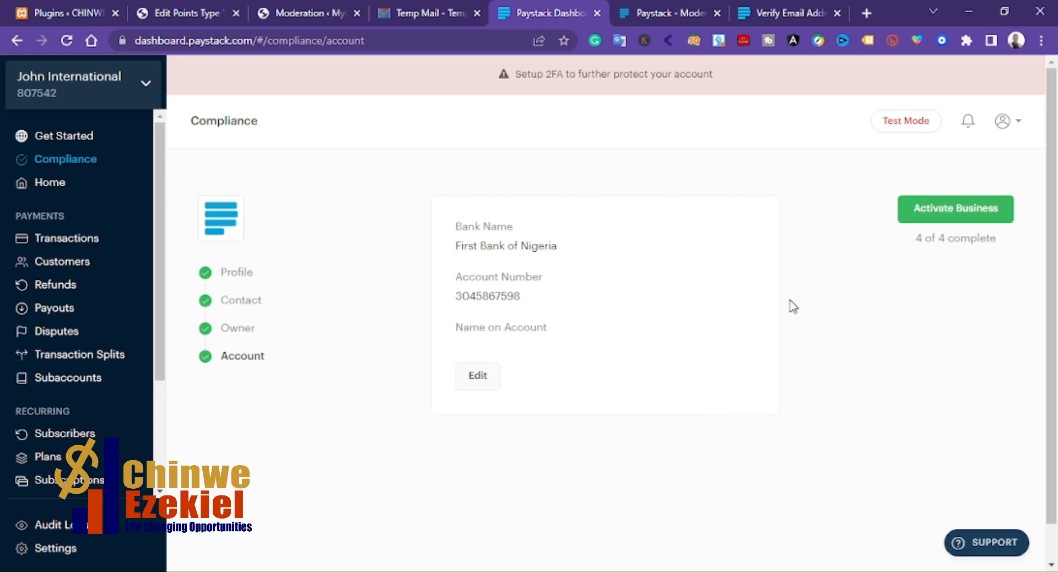
click(947, 225)
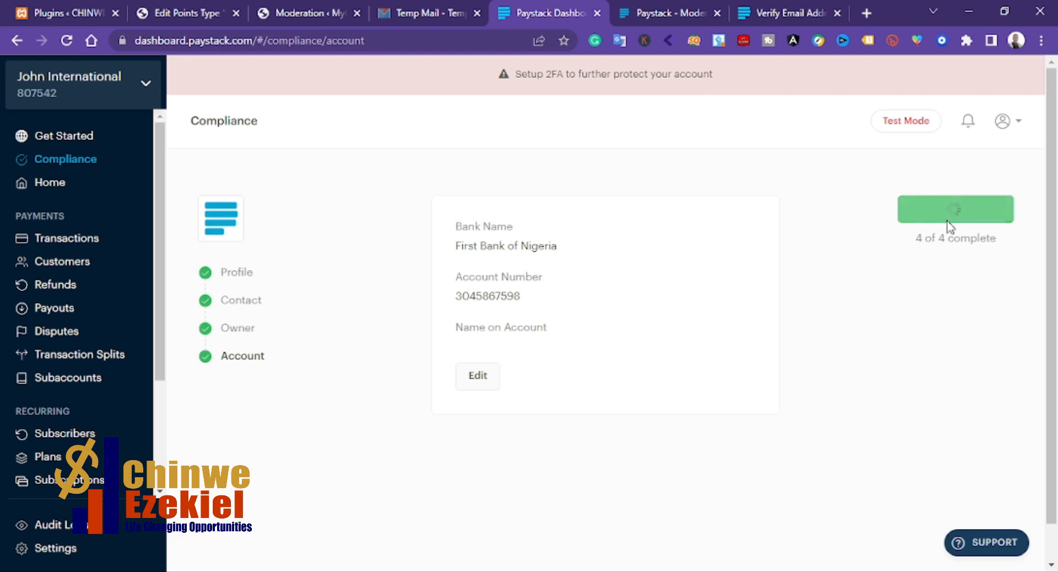